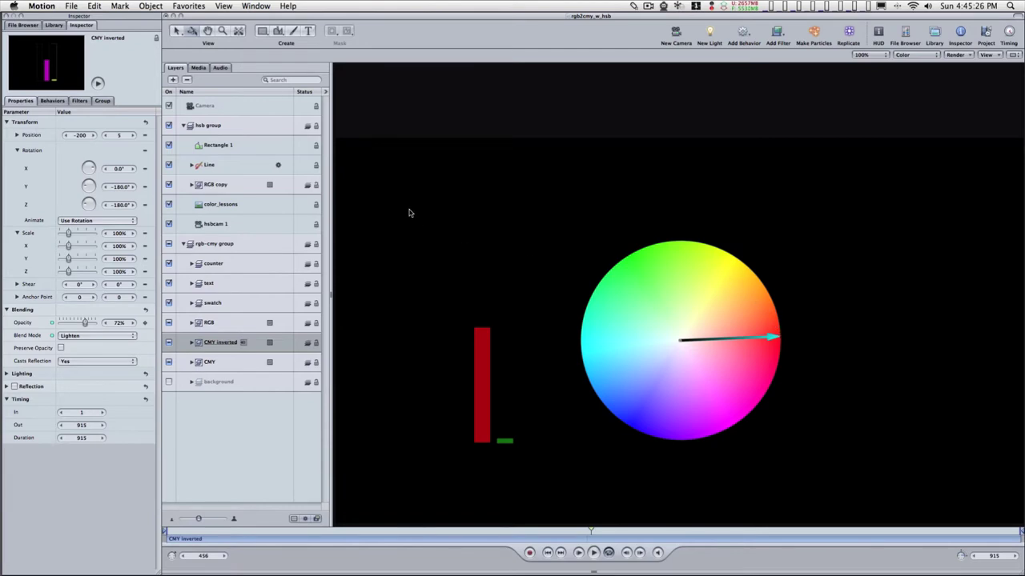
Select the Line layer and reset the arrow's Z rotation so it points right toward red.
left_click(210, 166)
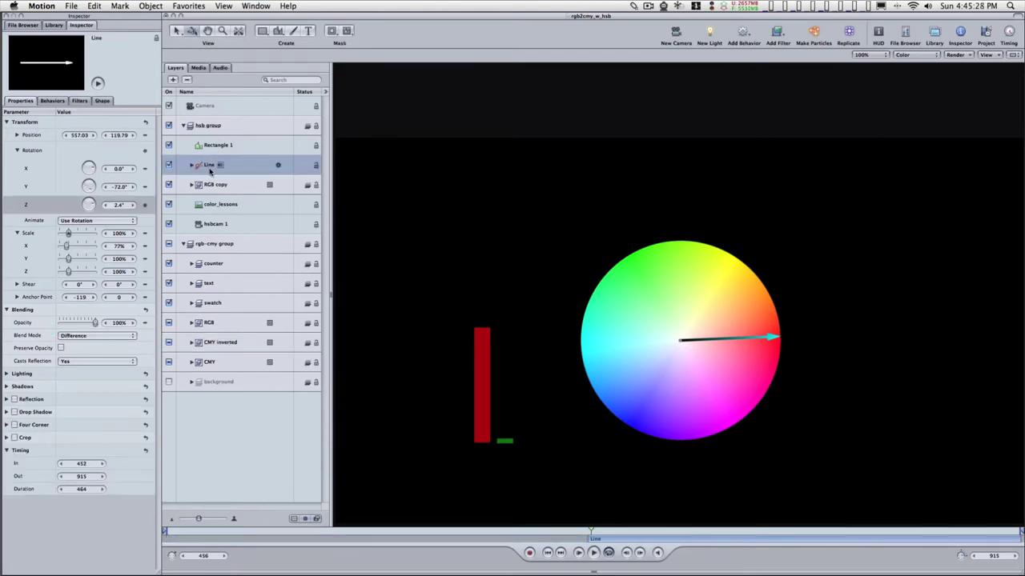
left_click(116, 206)
key("shift+i")
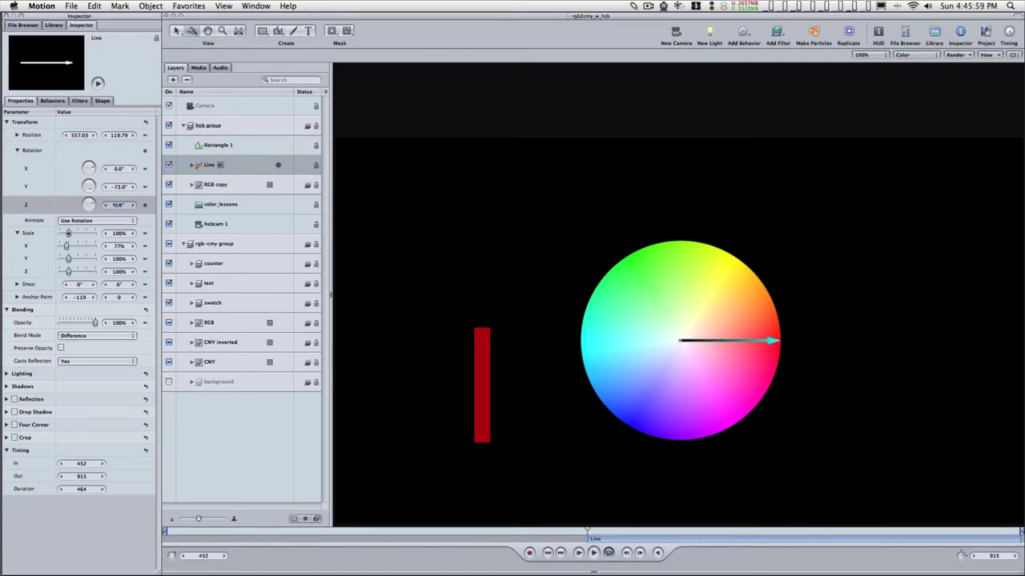
Step the Z rotation up through 17°, 51°, 79° and 91° to about 105°.
key("Up")
key("Up")
key("Up")
key("Up")
key("Up")
key("Up")
key("Up")
key("Up")
key("Up")
key("Up")
key("Up")
key("Up")
key("Up")
key("Up")
key("Up")
key("Up")
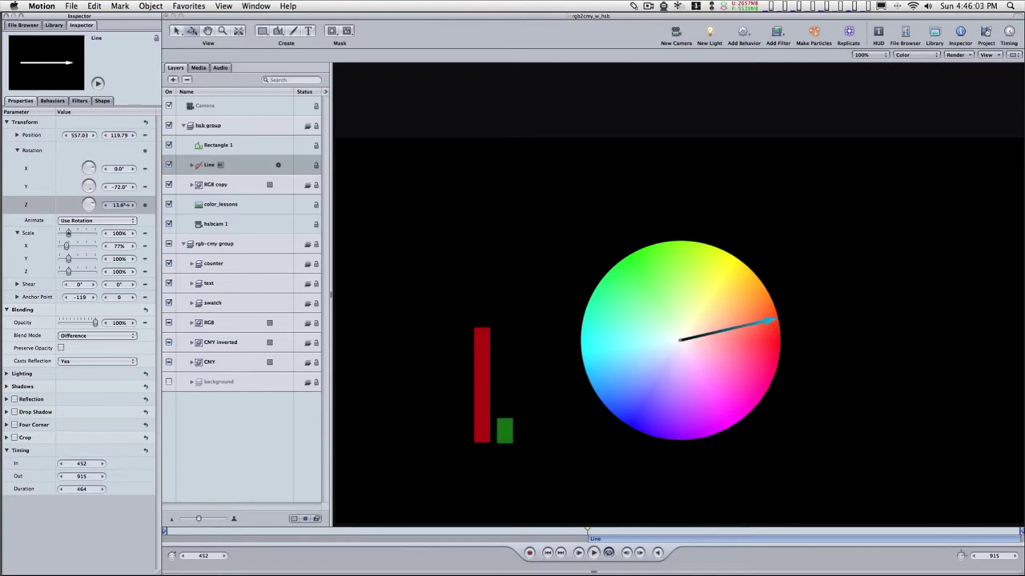
key("Up")
key("Up")
key("Up")
key("Up")
key("Up")
key("Up")
key("Up")
key("Up")
key("Up")
key("Up")
key("Up")
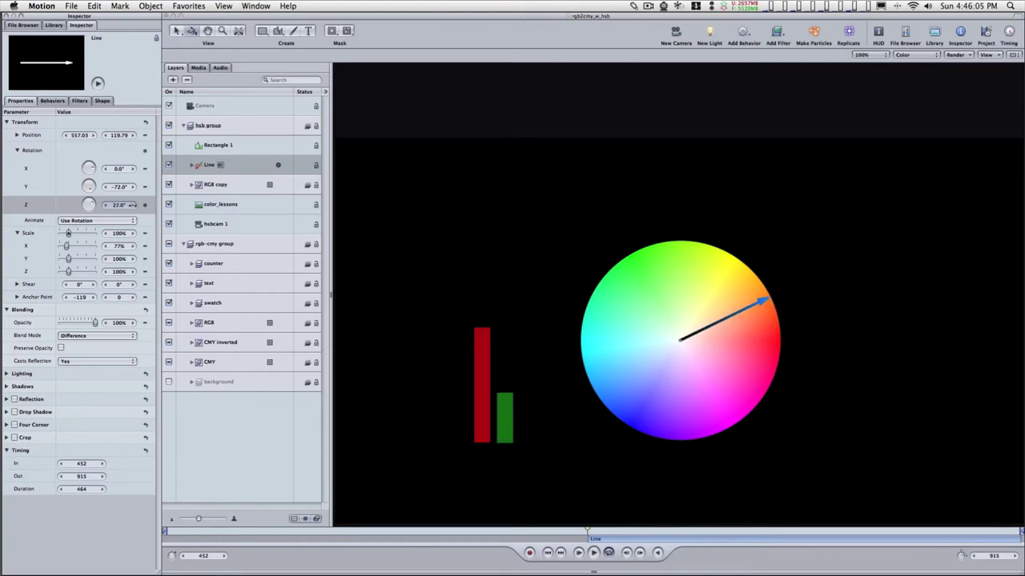
key("Up")
key("Up")
key("Up")
key("Up")
key("Up")
key("Up")
key("Up")
key("Up")
key("Up")
key("Up")
key("Up")
key("Up")
key("Up")
key("Up")
key("Up")
key("Up")
key("Up")
key("Up")
key("Up")
key("Up")
key("Up")
key("Up")
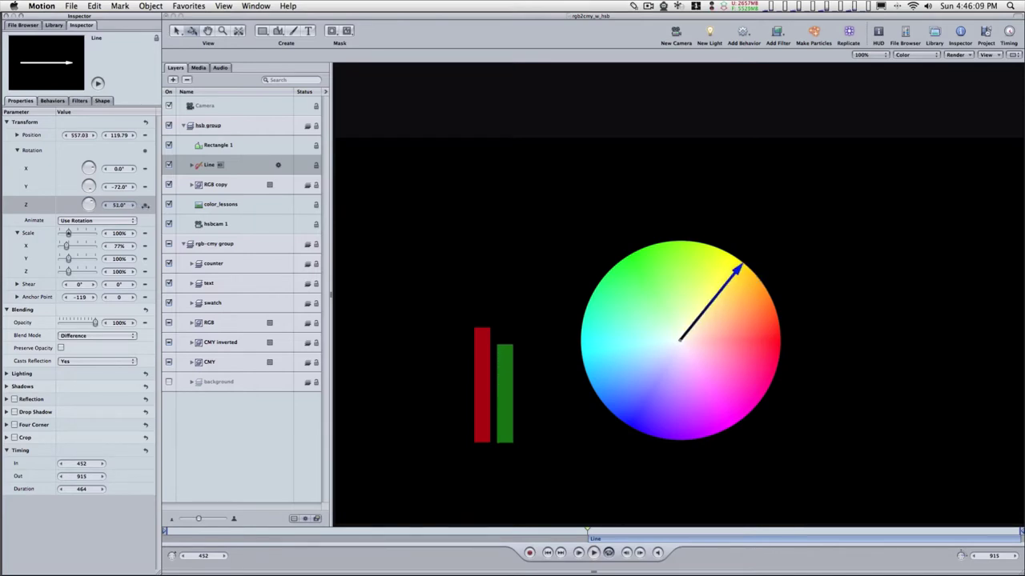
key("Up")
key("Up")
key("Up")
key("Up")
key("Up")
key("Up")
key("Up")
key("Up")
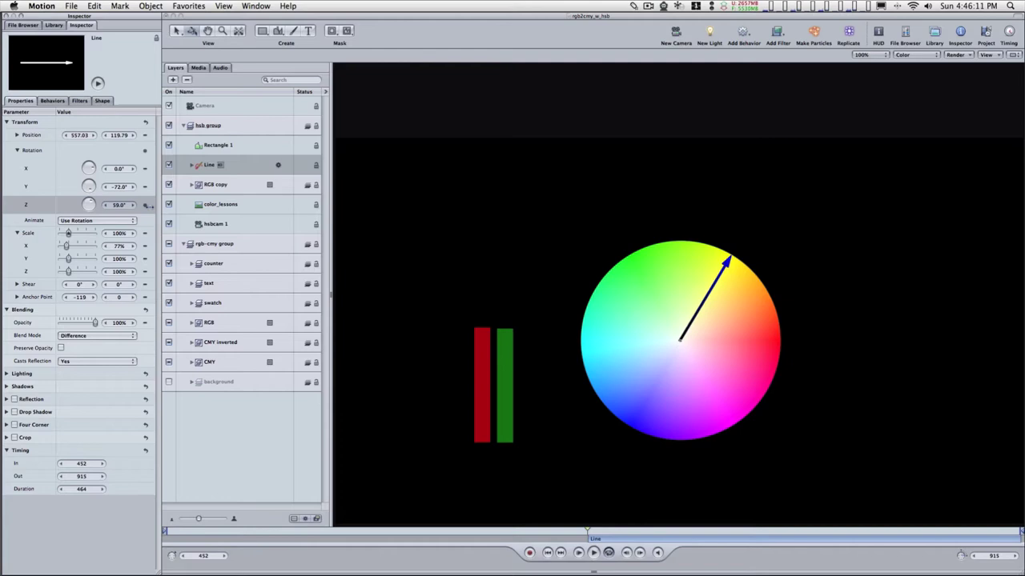
key("Up")
key("Up")
key("Up")
key("Up")
key("Up")
key("Up")
key("Up")
key("Up")
key("Up")
key("Up")
key("Up")
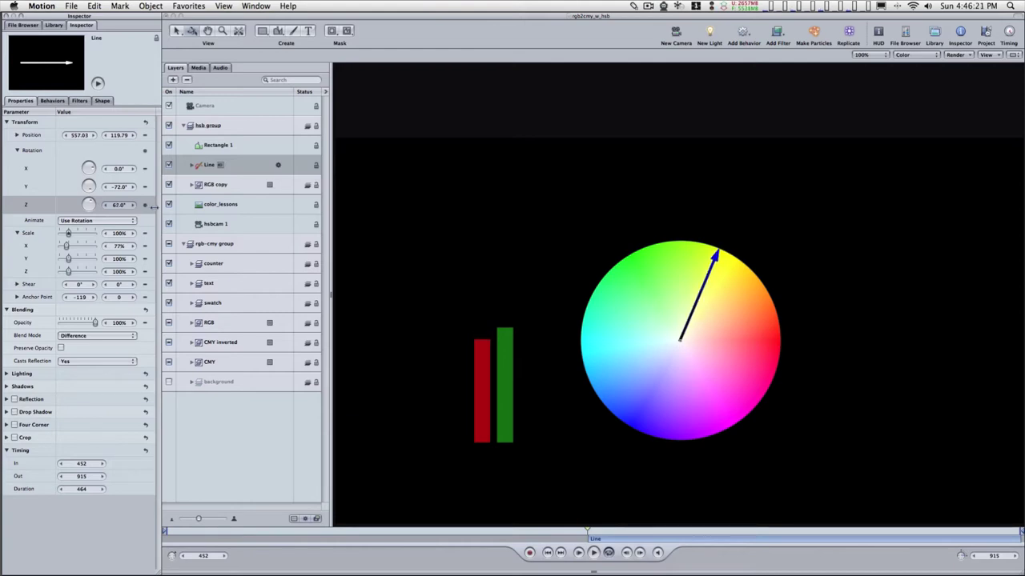
key("Up")
key("Up")
key("Up")
key("Up")
key("Up")
key("Up")
key("Up")
key("Up")
key("Up")
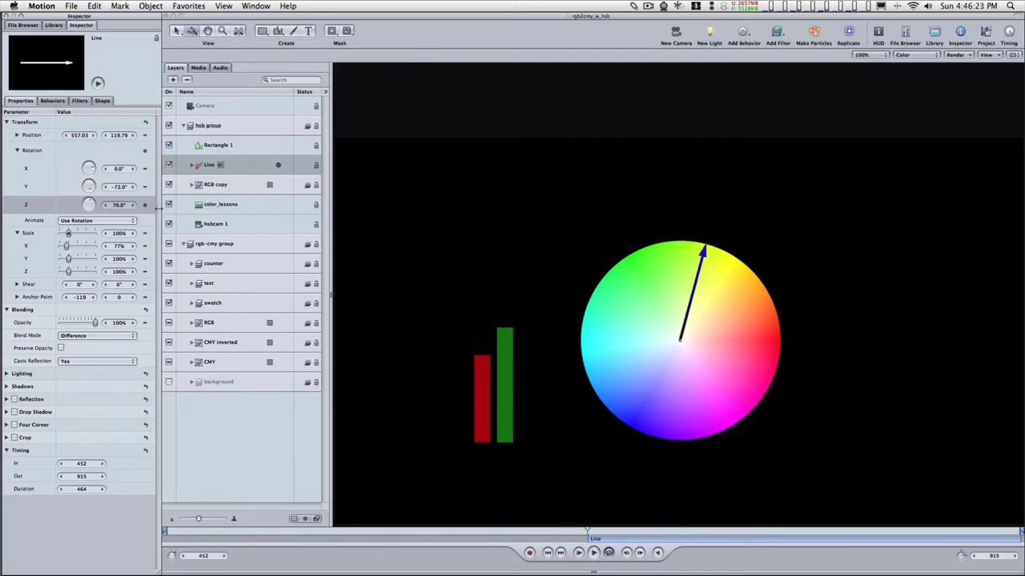
key("Up")
key("Up")
key("Up")
key("Up")
key("Up")
key("Up")
key("Up")
key("Up")
key("Up")
key("Up")
key("Up")
key("Up")
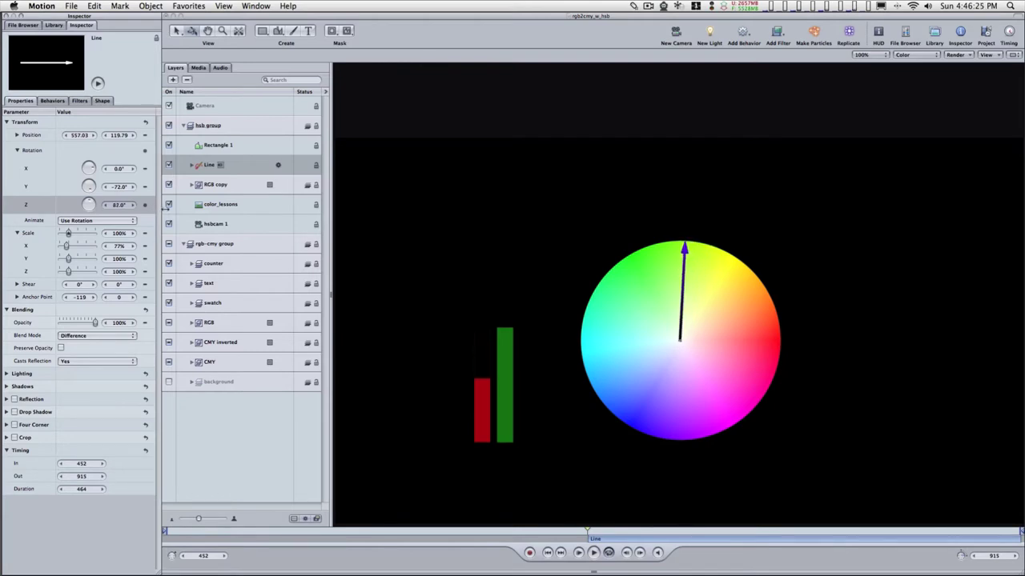
key("Up")
key("Up")
key("Up")
key("Up")
key("Up")
key("Up")
key("Up")
key("Up")
key("Up")
key("Up")
key("Up")
key("Up")
key("Up")
key("Up")
key("Up")
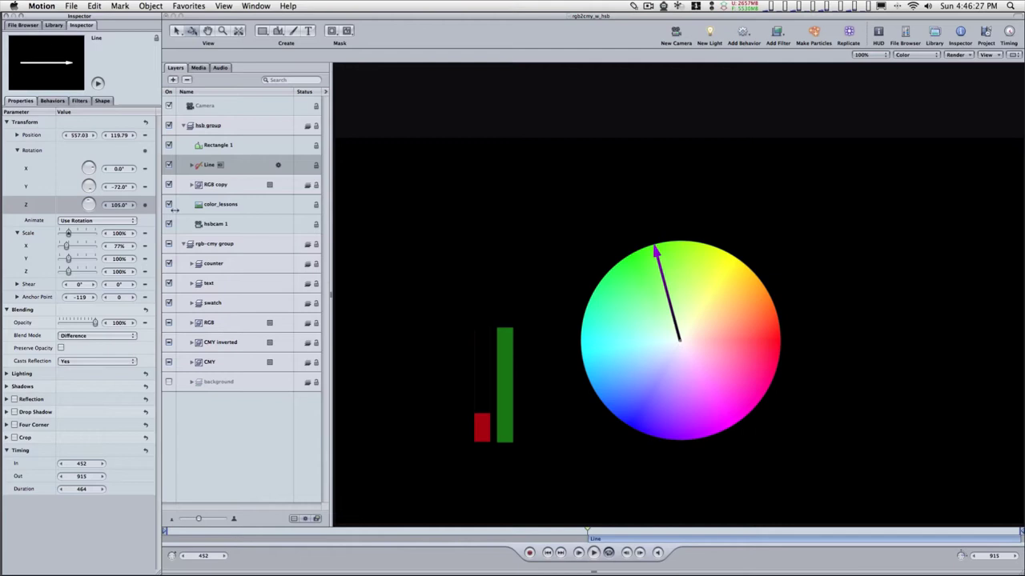
Keep stepping Z rotation from 114° through 165°, 241° and 320° to about 361°.
key("Up")
key("Up")
key("Up")
key("Up")
key("Up")
key("Up")
key("Up")
key("Up")
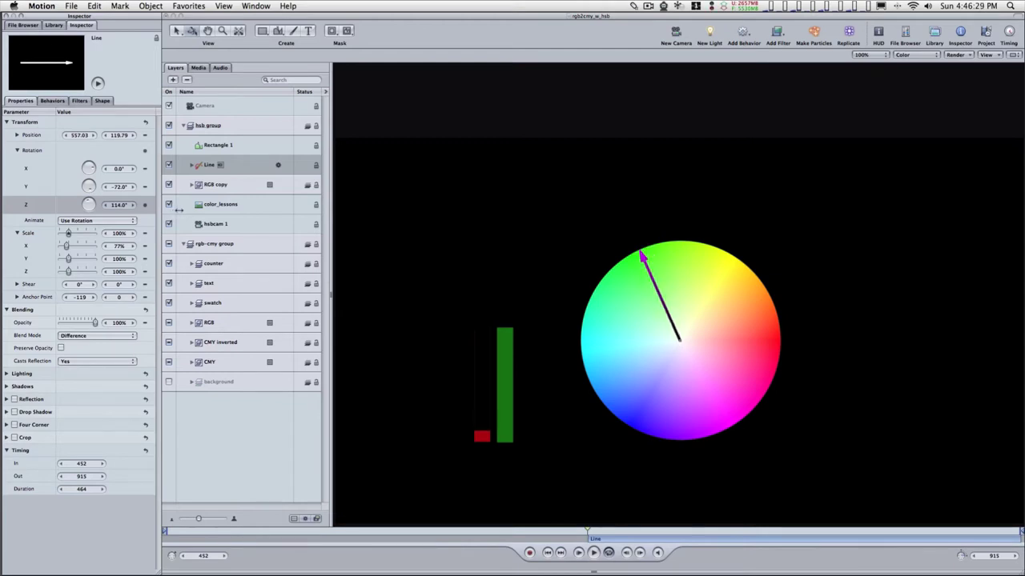
key("Up")
key("Up")
key("Up")
key("Up")
key("Up")
key("Up")
key("Up")
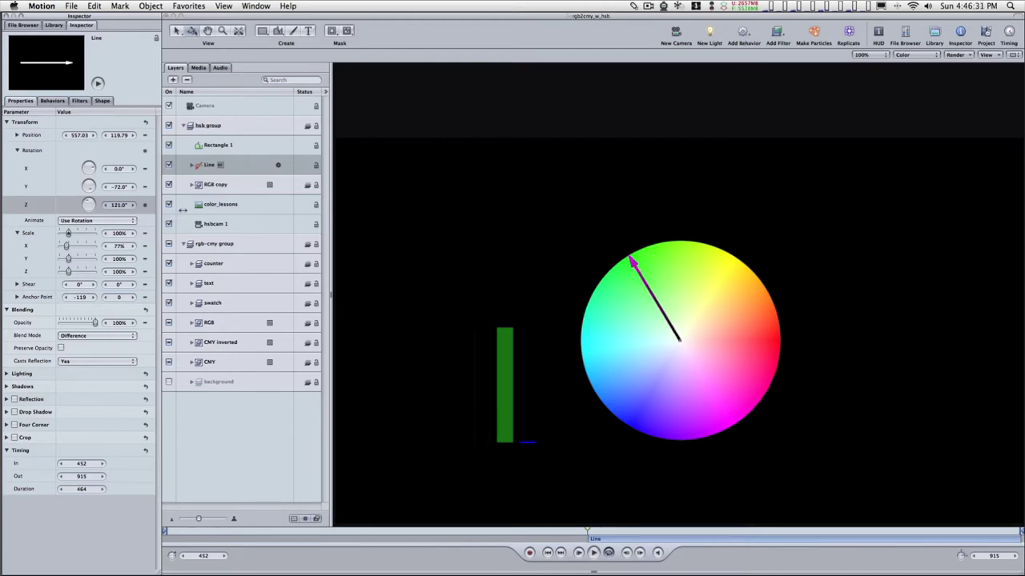
key("Up")
key("Up")
key("Up")
key("Up")
key("Up")
key("Up")
key("Up")
key("Up")
key("Up")
key("Up")
key("Up")
key("Up")
key("Up")
key("Up")
key("Up")
key("Up")
key("Up")
key("Up")
key("Up")
key("Up")
key("Up")
key("Up")
key("Up")
key("Up")
key("Up")
key("Up")
key("Up")
key("Up")
key("Up")
key("Up")
key("Up")
key("Up")
key("Up")
key("Up")
key("Up")
key("Up")
key("Up")
key("Up")
key("Up")
key("Up")
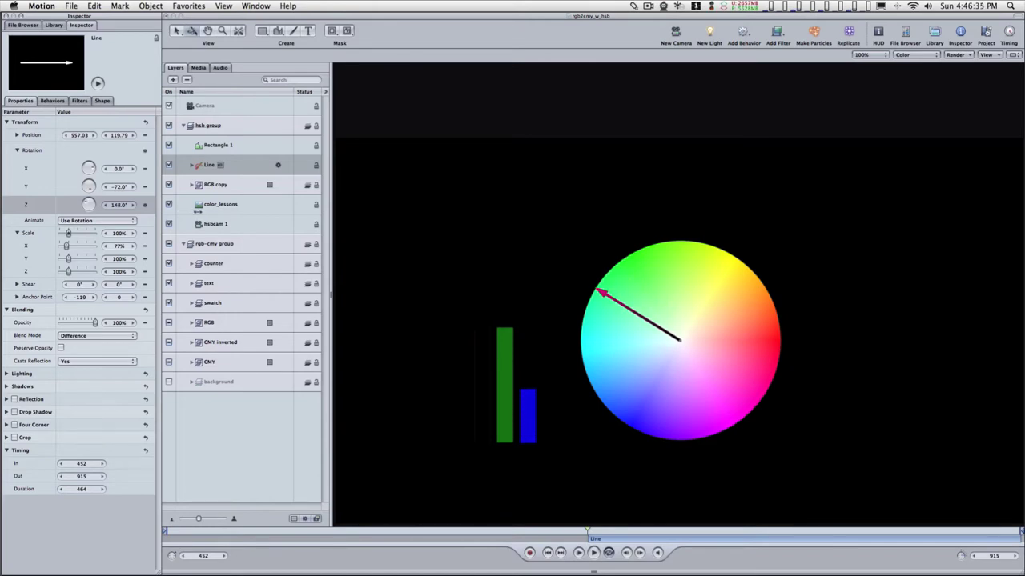
key("Up")
key("Up")
key("Up")
key("Up")
key("Up")
key("Up")
key("Up")
key("Up")
key("Up")
key("Up")
key("Up")
key("Up")
key("Up")
key("Up")
key("Up")
key("Up")
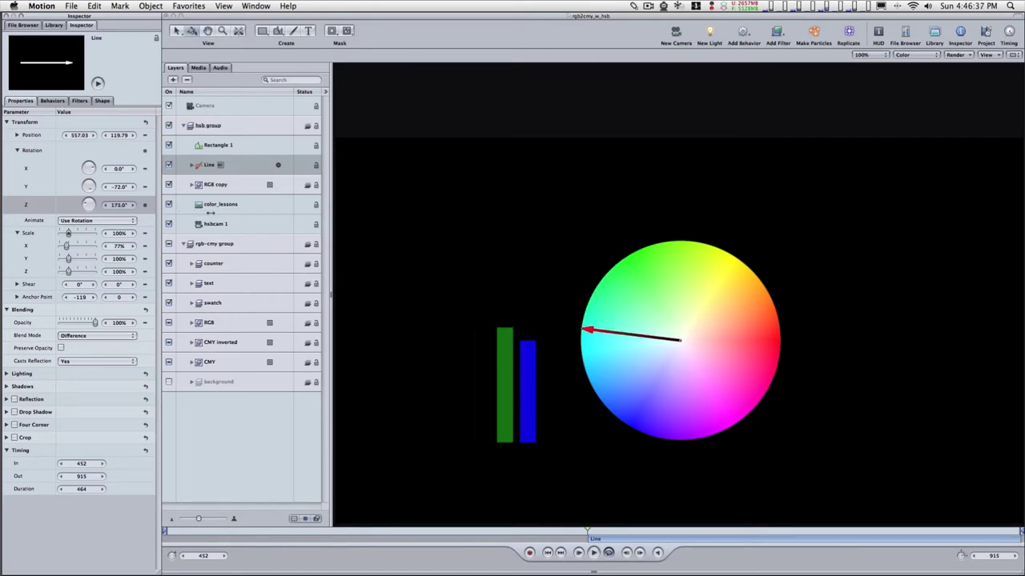
key("Up")
key("Up")
key("Up")
key("Up")
key("Up")
key("Up")
key("Up")
key("Up")
key("Up")
key("Up")
key("Up")
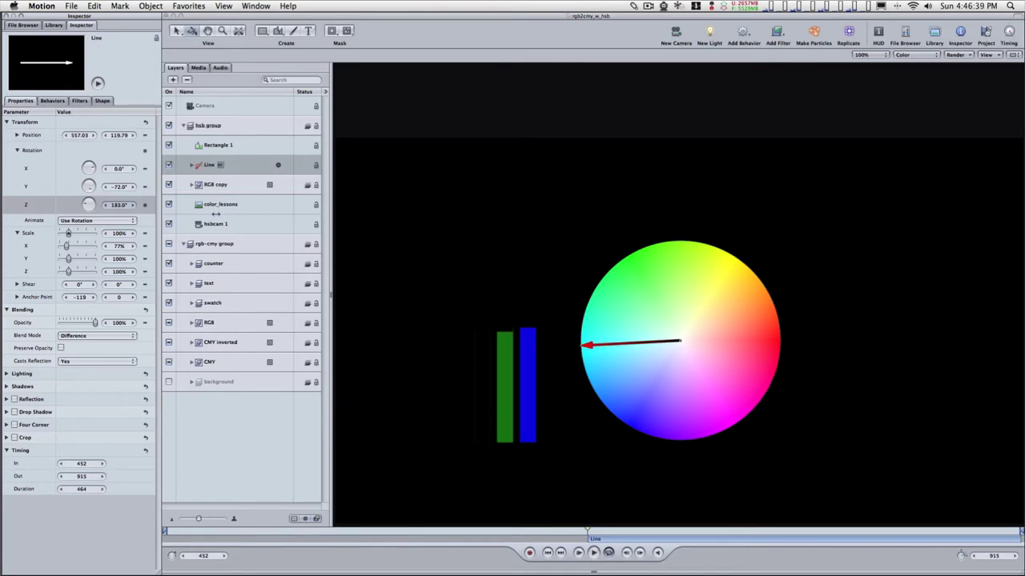
key("Up")
key("Up")
key("Up")
key("Up")
key("Up")
key("Up")
key("Up")
key("Up")
key("Up")
key("Up")
key("Up")
key("Up")
key("Up")
key("Up")
key("Up")
key("Up")
key("Up")
key("Up")
key("Up")
key("Up")
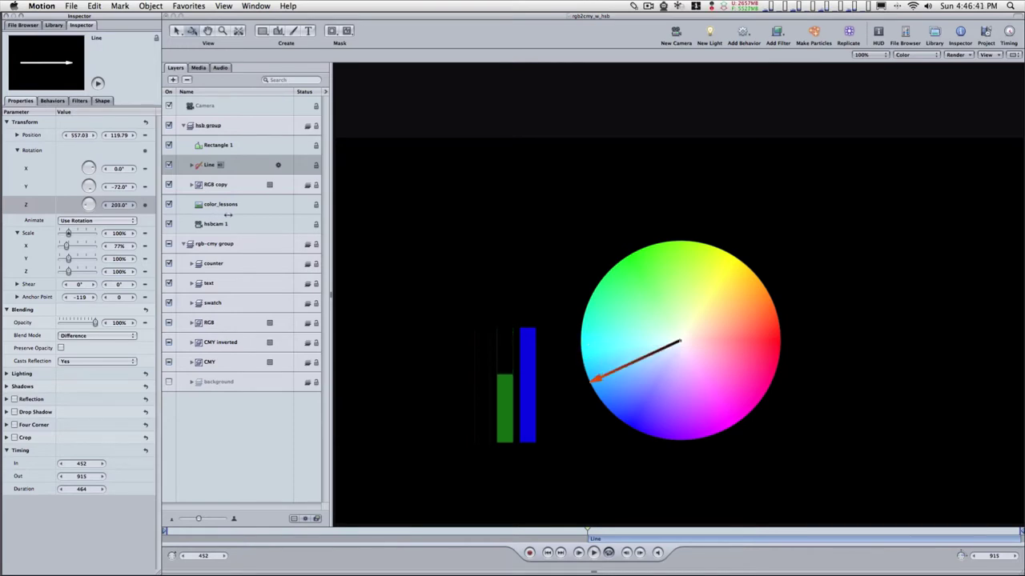
key("Up")
key("Up")
key("Up")
key("Up")
key("Up")
key("Up")
key("Up")
key("Up")
key("Up")
key("Up")
key("Up")
key("Up")
key("Up")
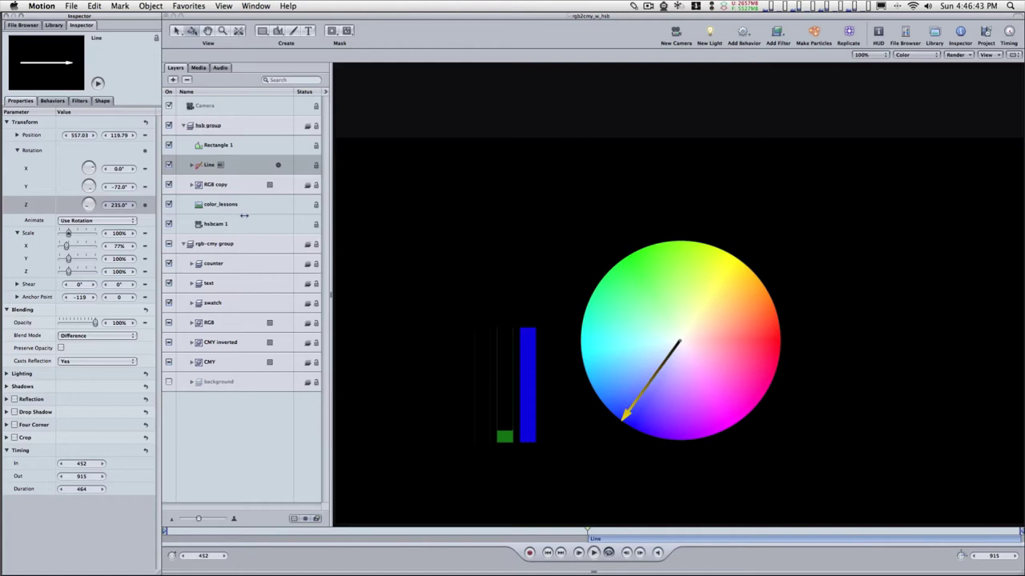
key("Up")
key("Up")
key("Up")
key("Up")
key("Up")
key("Up")
key("Up")
key("Up")
key("Up")
key("Up")
key("Up")
key("Up")
key("Up")
key("Up")
key("Up")
key("Up")
key("Up")
key("Up")
key("Up")
key("Up")
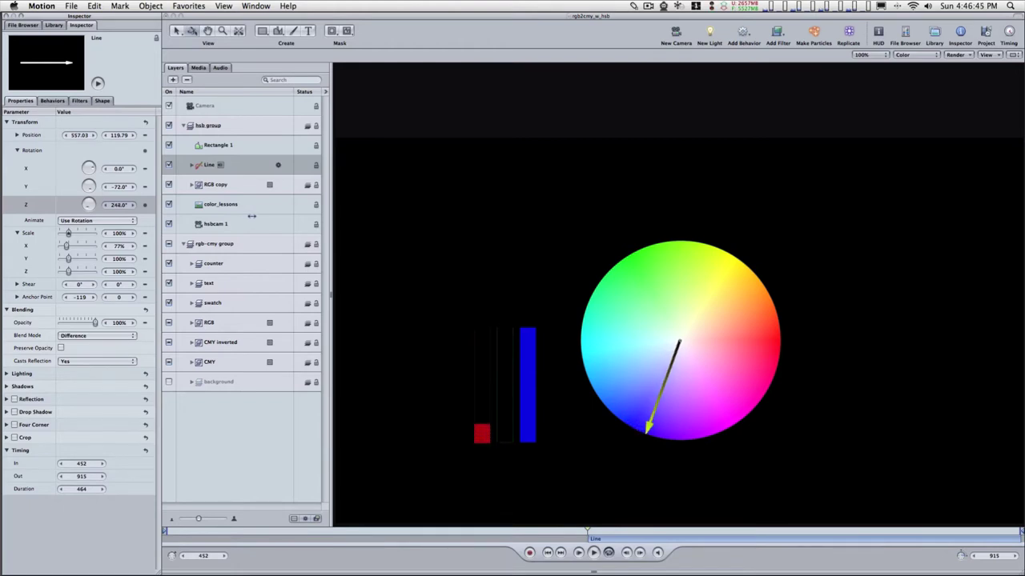
key("Up")
key("Up")
key("Up")
key("Up")
key("Up")
key("Up")
key("Up")
key("Up")
key("Up")
key("Up")
key("Up")
key("Up")
key("Up")
key("Up")
key("Up")
key("Up")
key("Up")
key("Up")
key("Up")
key("Up")
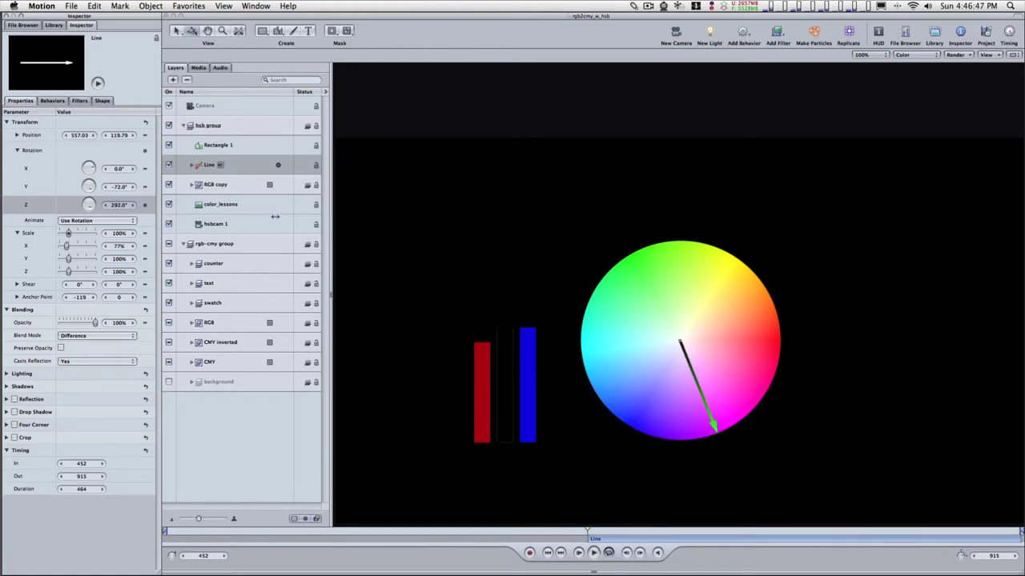
key("Up")
key("Up")
key("Up")
key("Up")
key("Up")
key("Up")
key("Up")
key("Up")
key("Up")
key("Up")
key("Up")
key("Up")
key("Up")
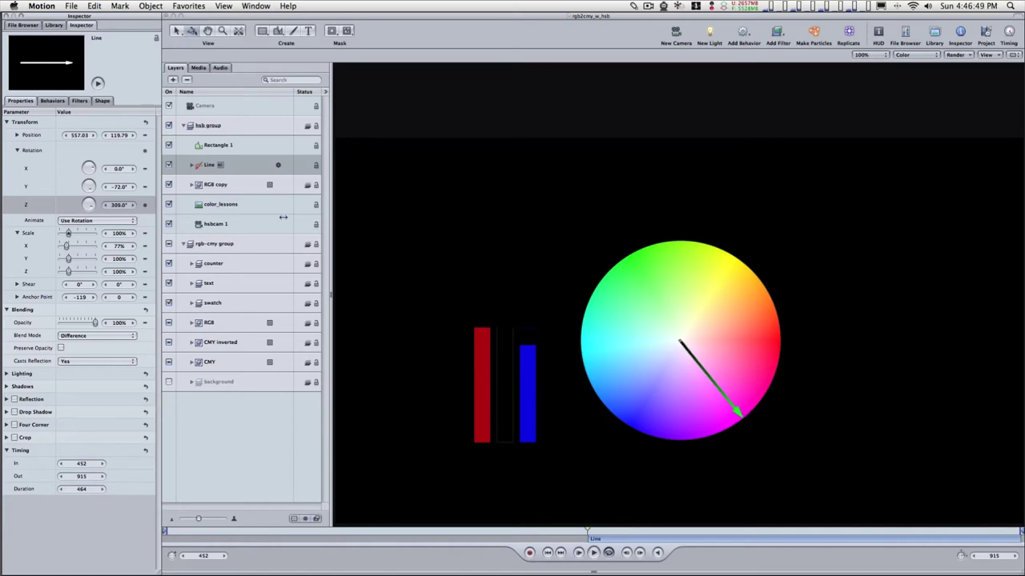
key("Up")
key("Up")
key("Up")
key("Up")
key("Up")
key("Up")
key("Up")
key("Up")
key("Up")
key("Up")
key("Up")
key("Up")
key("Up")
key("Up")
key("Up")
key("Up")
key("Up")
key("Up")
key("Up")
key("Up")
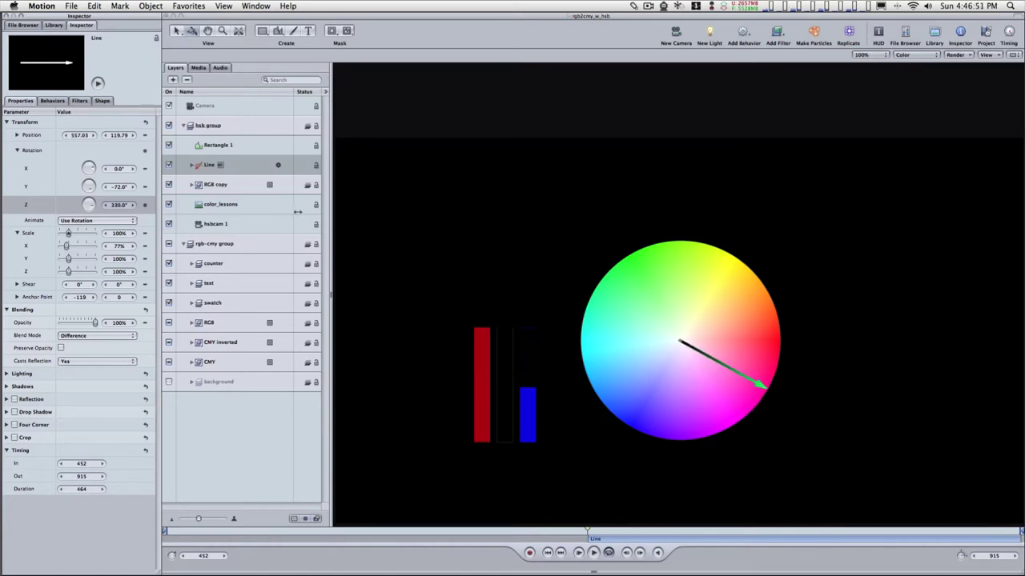
key("Up")
key("Up")
key("Up")
key("Up")
key("Up")
key("Up")
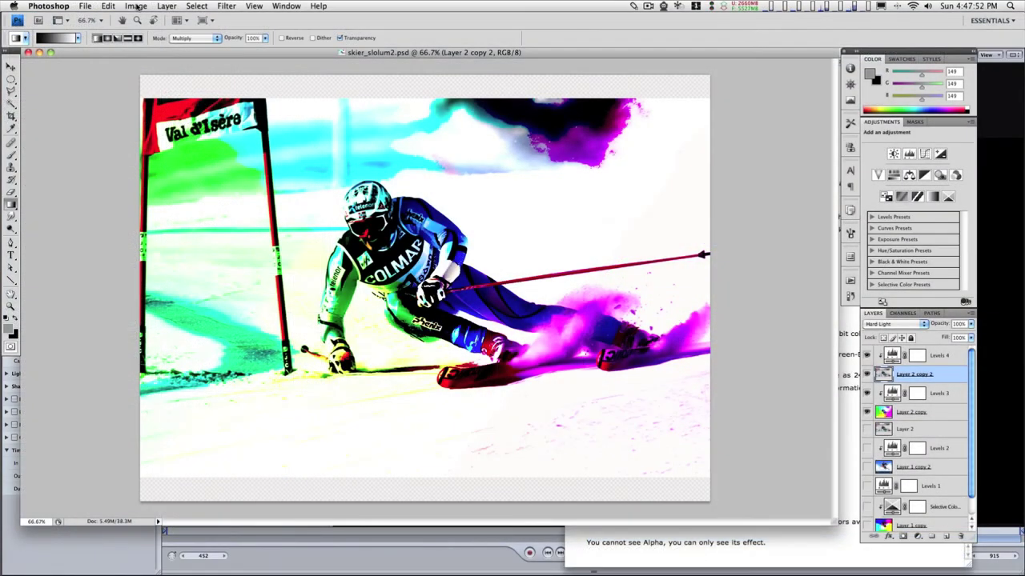
Show the Image > Mode submenu to see that RGB Color is current.
left_click(137, 6)
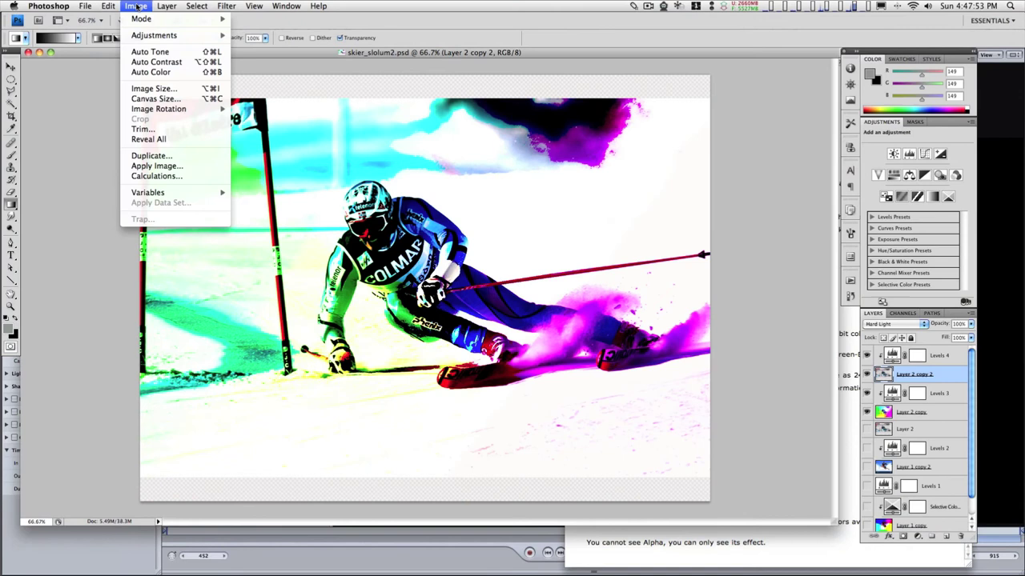
mouse_move(140, 17)
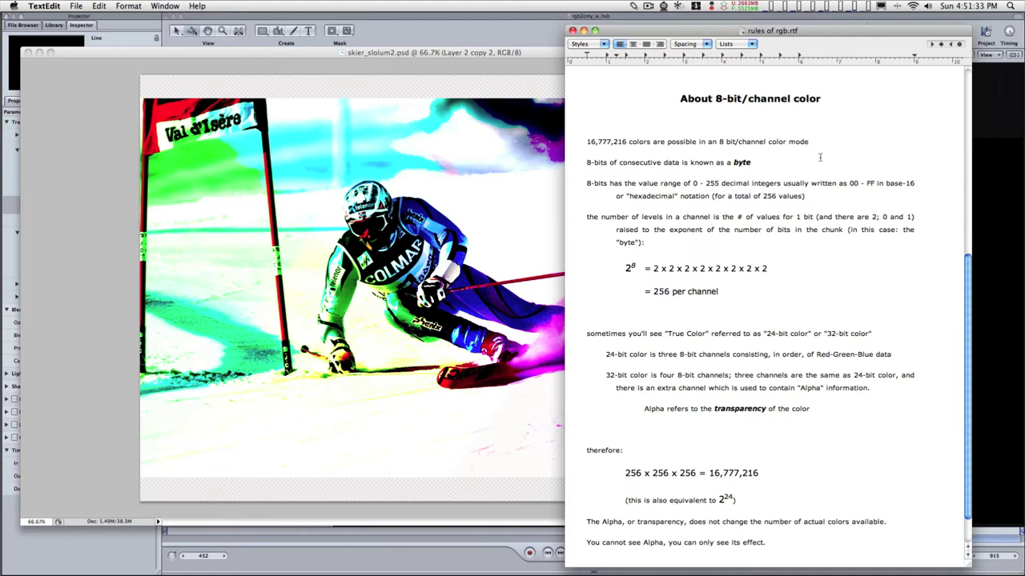
scroll(766, 453, "down", 2)
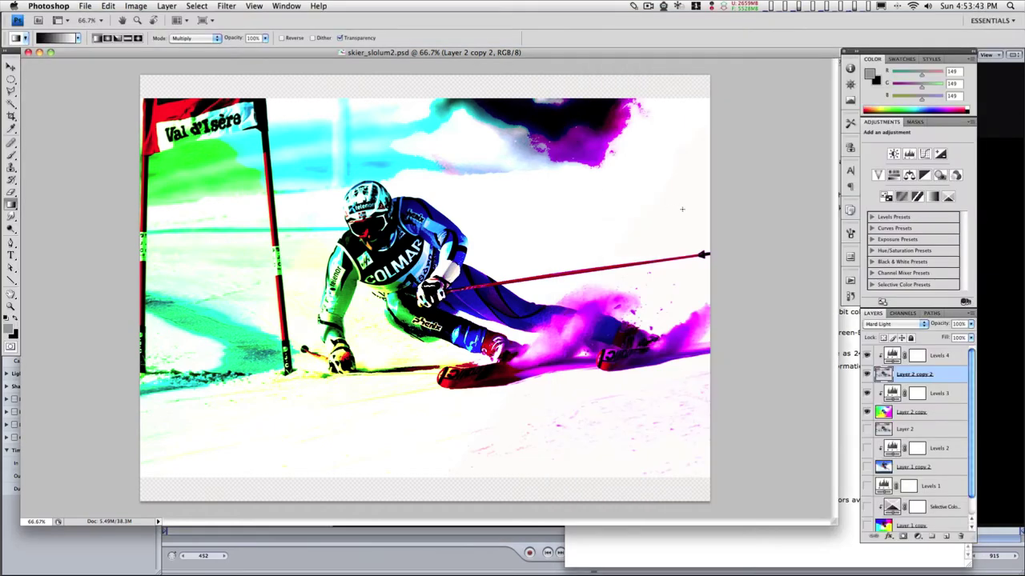
Open the foreground Color Picker, lower R from 149, switch to L view and reduce lightness.
left_click(11, 332)
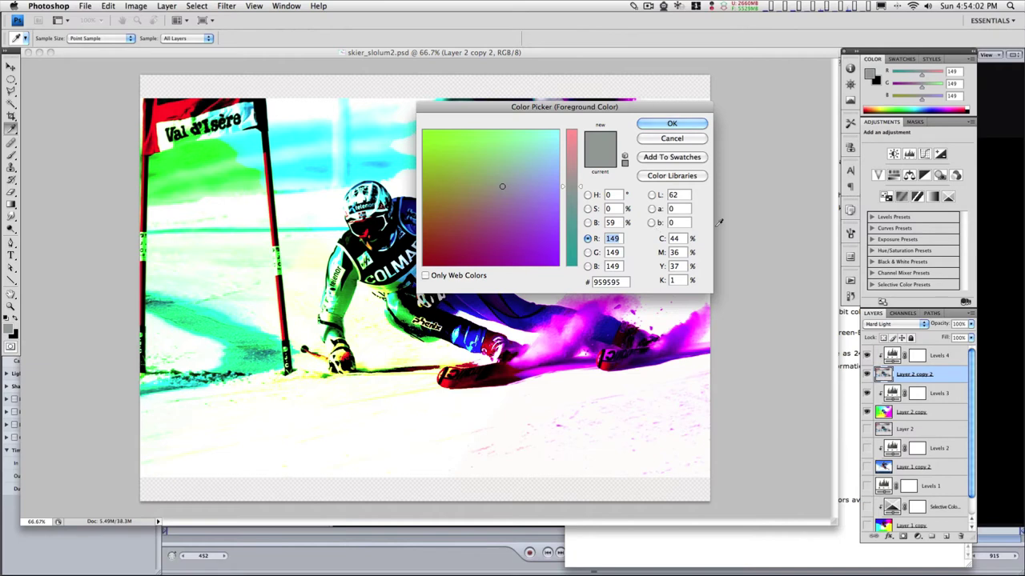
key("Down")
key("Down")
key("Down")
key("Down")
left_click(653, 195)
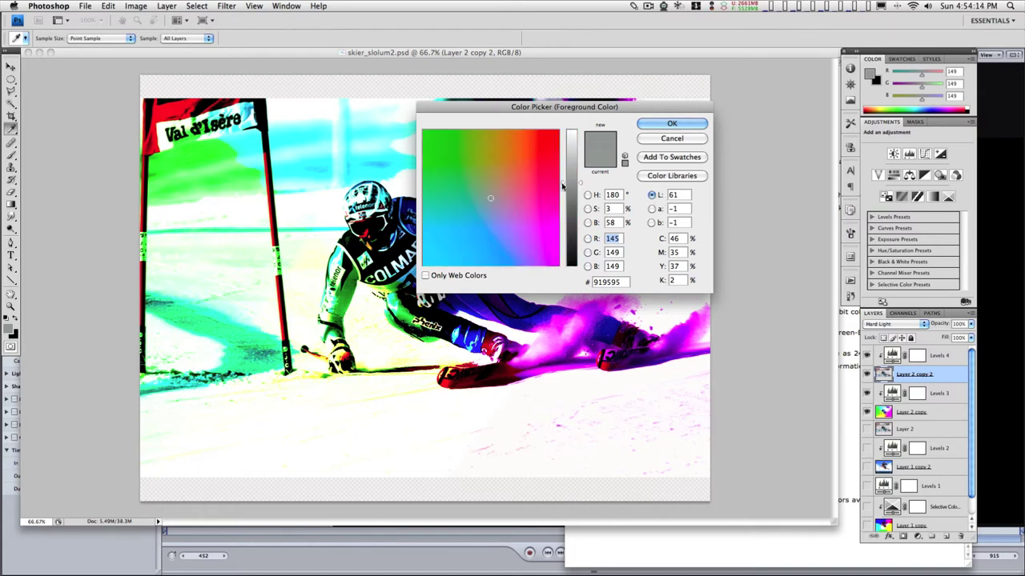
mouse_move(584, 185)
left_mouse_down()
mouse_move(578, 268)
mouse_move(579, 160)
mouse_move(577, 272)
mouse_move(580, 146)
mouse_move(580, 280)
mouse_move(582, 120)
mouse_move(580, 252)
mouse_move(585, 201)
left_mouse_up()
In the Lab a view, sweep a toward green then magenta, settling at a = 1 (grey 797779).
left_click(588, 195)
left_click(653, 209)
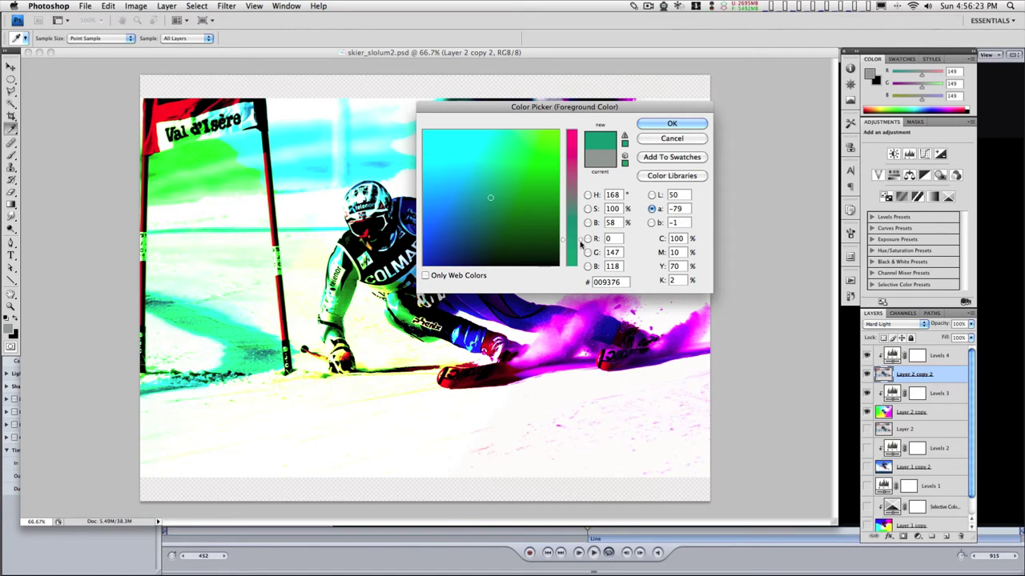
mouse_move(581, 243)
left_mouse_down()
mouse_move(582, 265)
mouse_move(580, 133)
mouse_move(581, 262)
mouse_move(583, 166)
mouse_move(582, 180)
left_mouse_up()
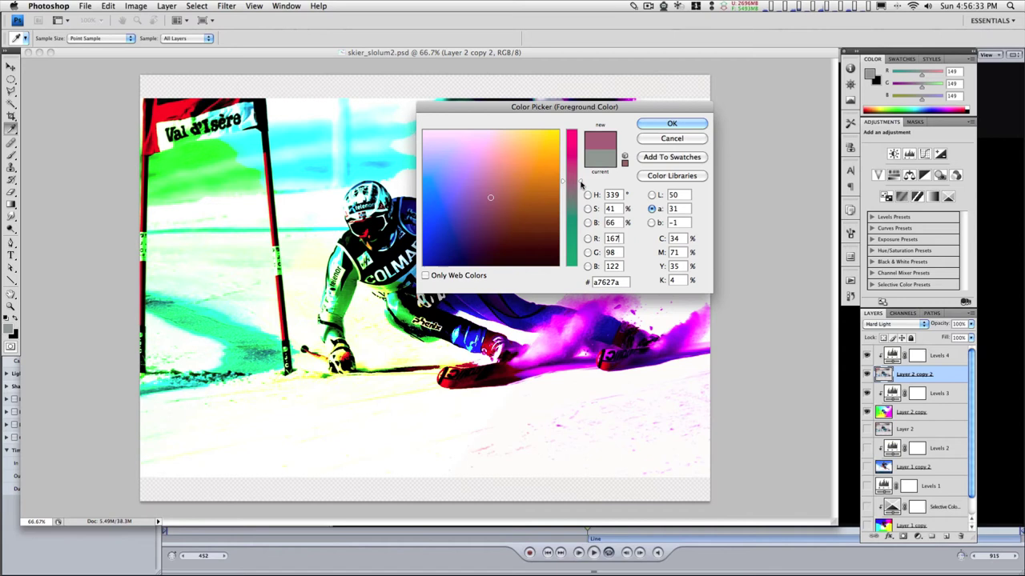
mouse_move(583, 182)
left_mouse_down()
mouse_move(582, 136)
mouse_move(583, 175)
mouse_move(586, 144)
left_mouse_up()
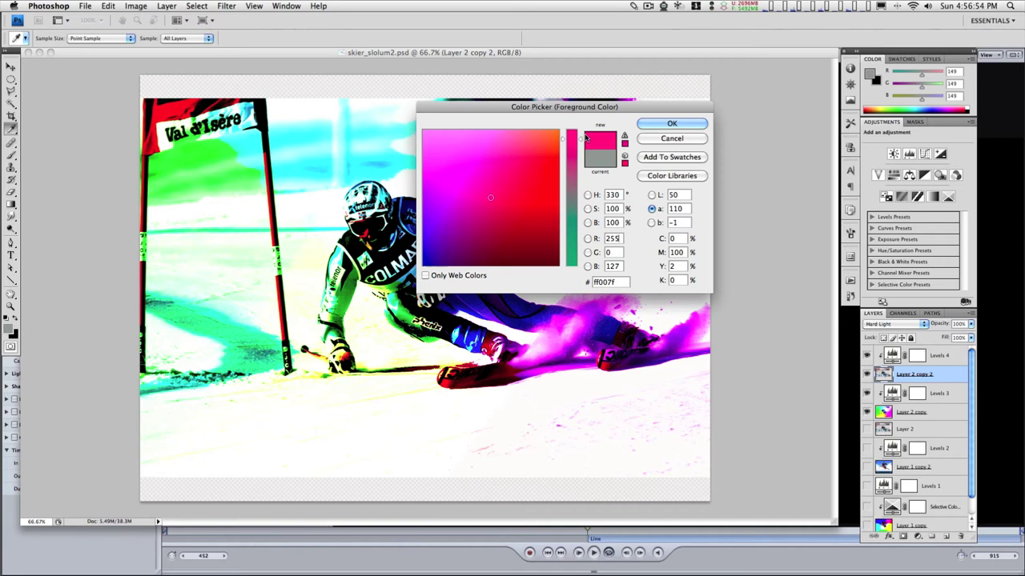
left_click(580, 141)
left_click_drag(580, 141, 584, 197)
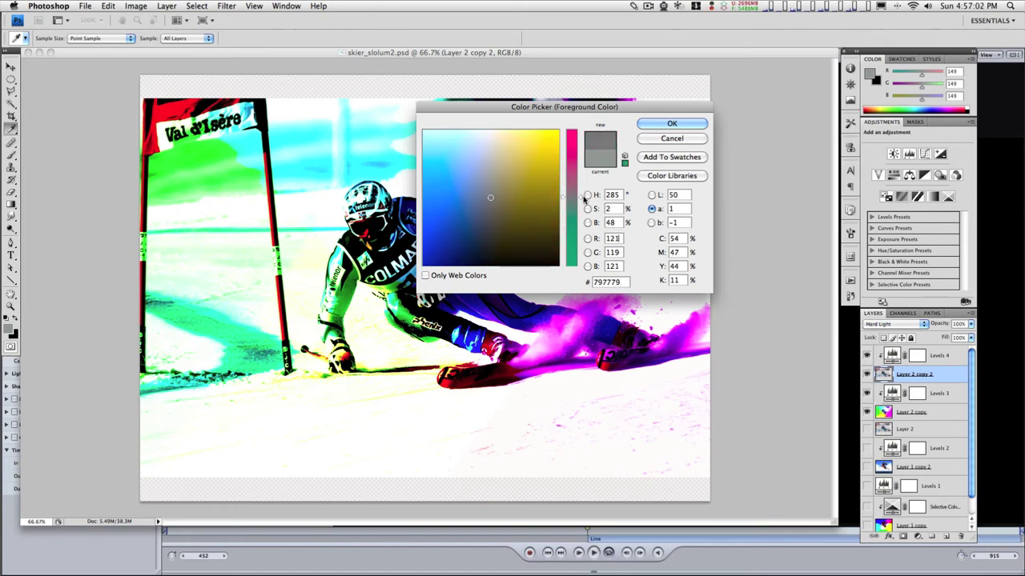
In the b view, raise L to 100 and push b toward yellow for fffda2.
left_click(651, 223)
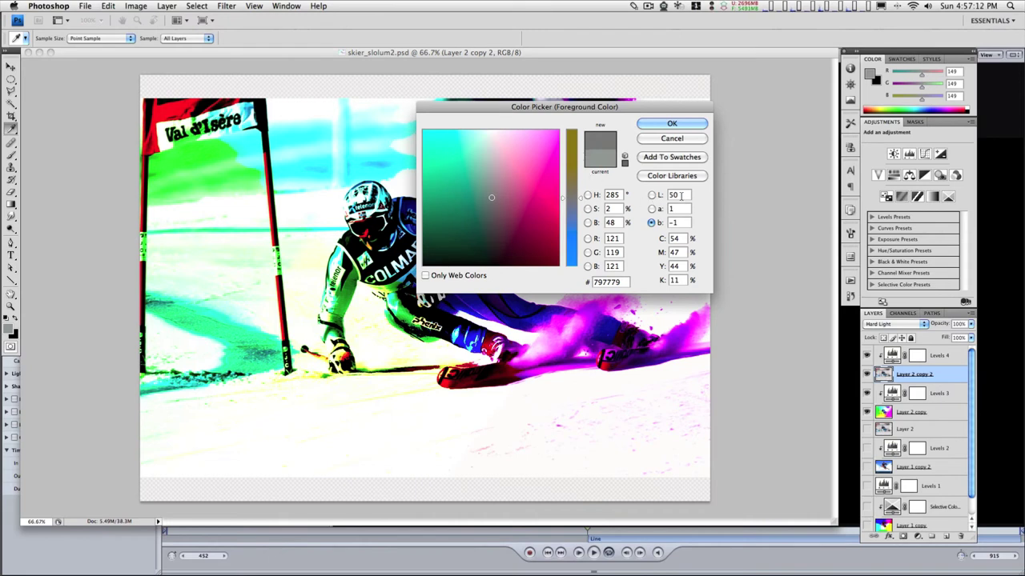
left_click_drag(679, 196, 716, 200)
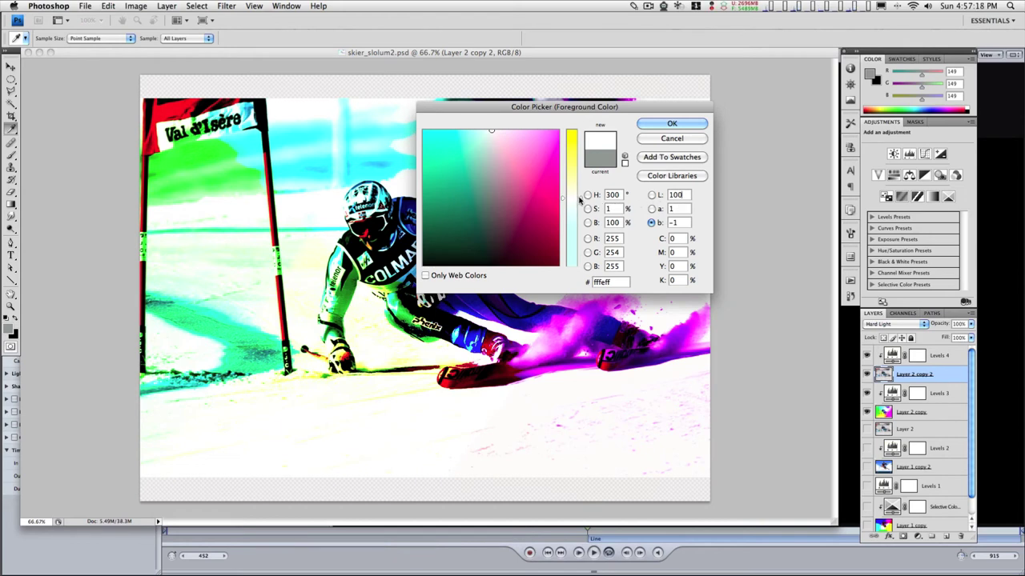
left_click_drag(579, 200, 567, 178)
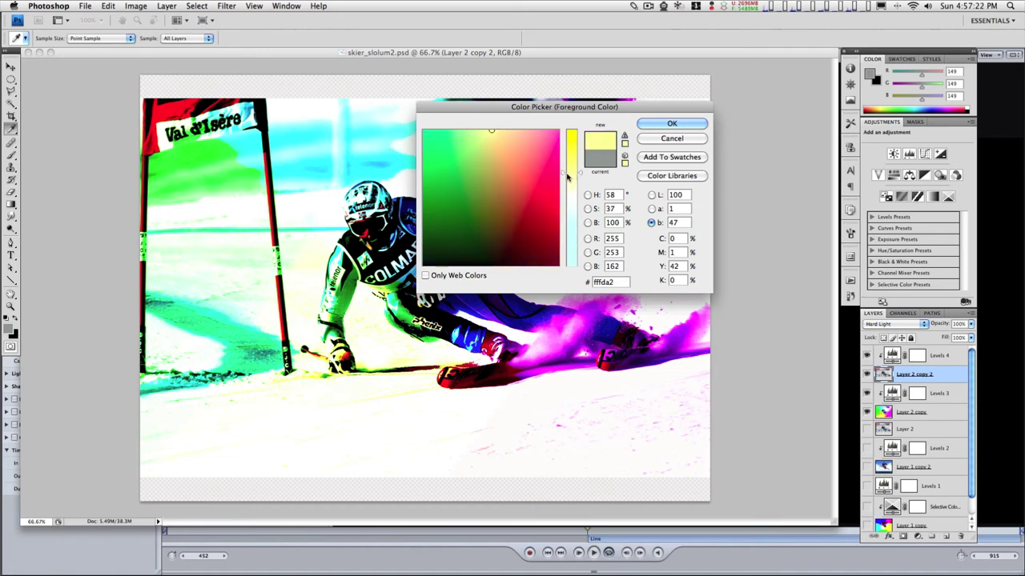
left_click(677, 222)
Compare the pale yellow fffda2 in hue, L, a and b views, ending on lightness.
left_click(588, 194)
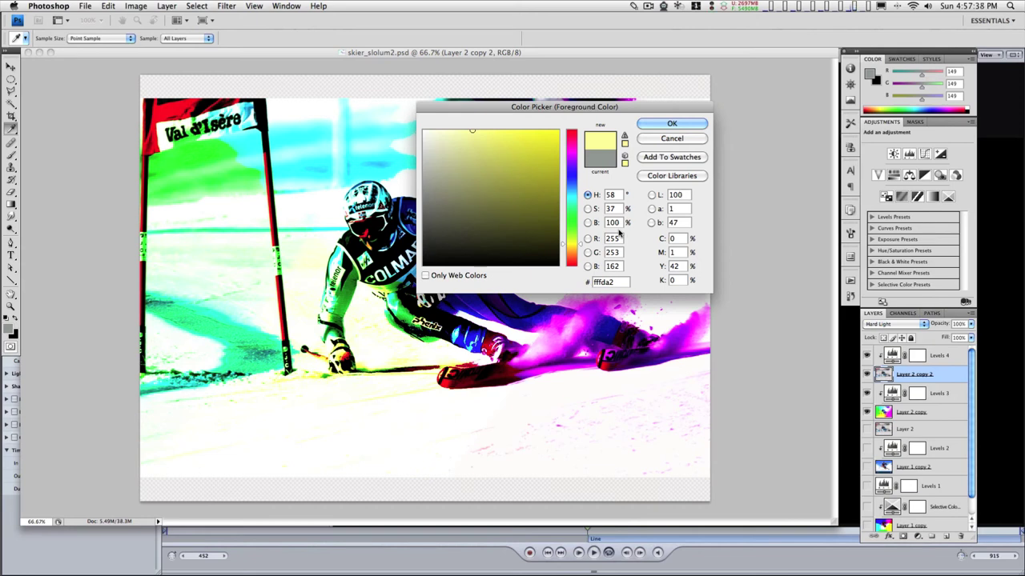
double_click(616, 282)
left_click(654, 196)
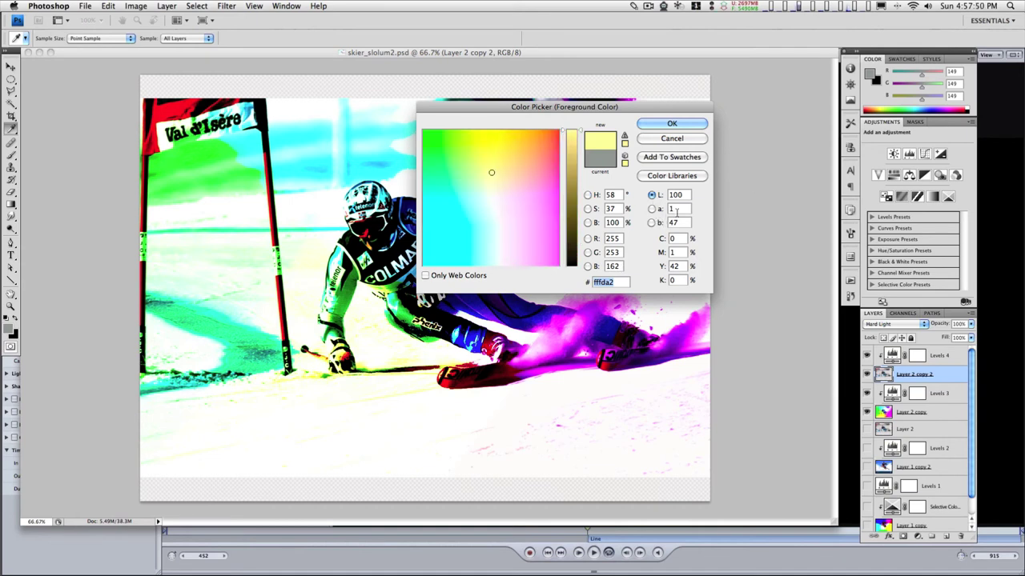
left_click(652, 209)
left_click(651, 223)
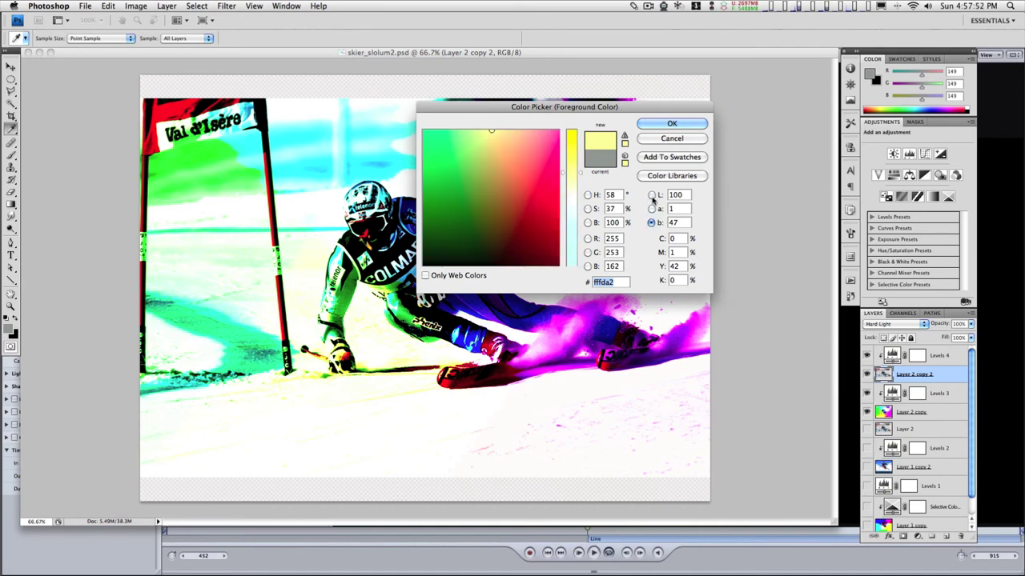
left_click(652, 195)
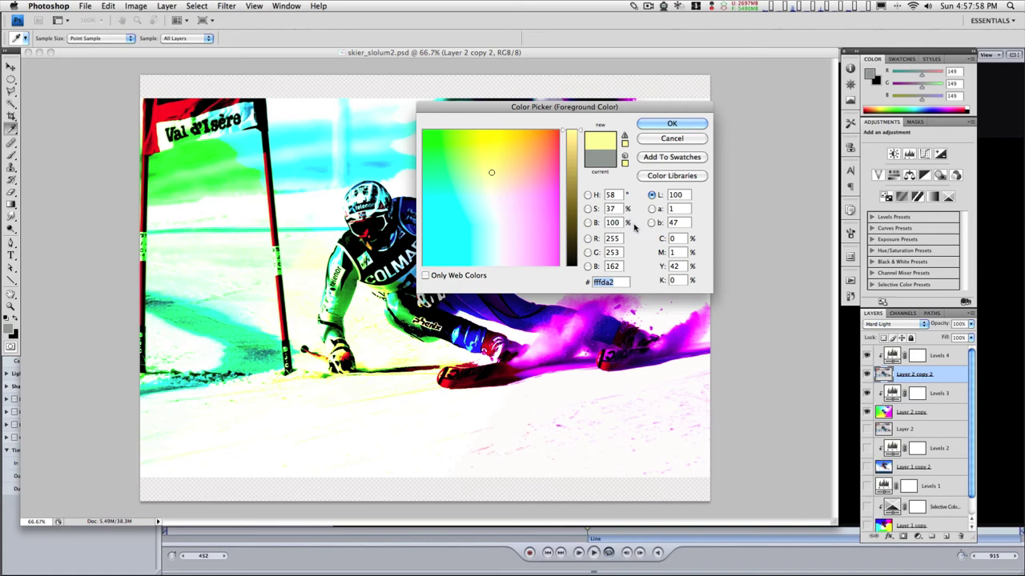
Try hues 76, 188, 135 and 169, then set saturation 80 and brightness 48.
double_click(615, 197)
type("76")
double_click(612, 195)
type("188")
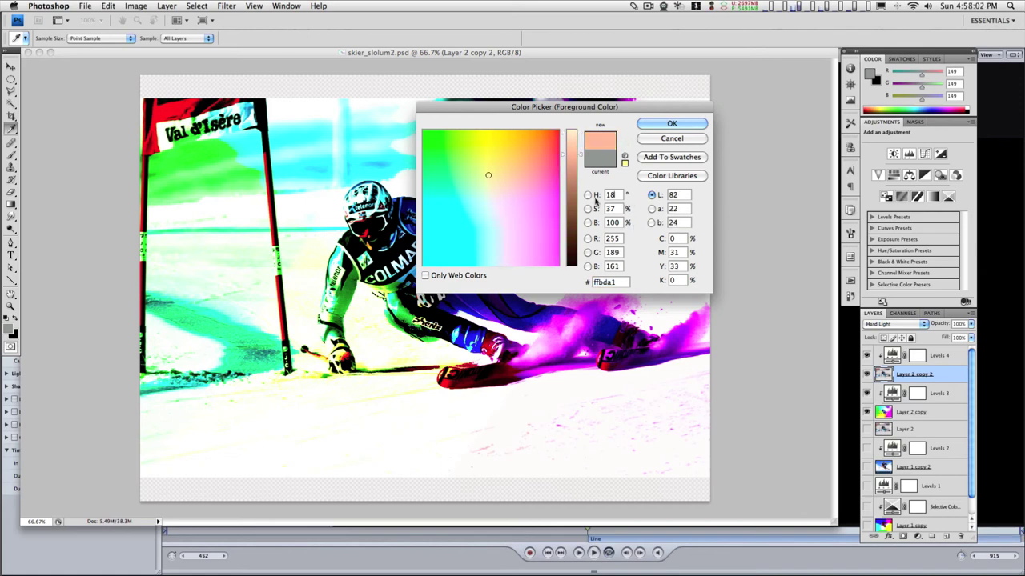
double_click(612, 195)
type("135")
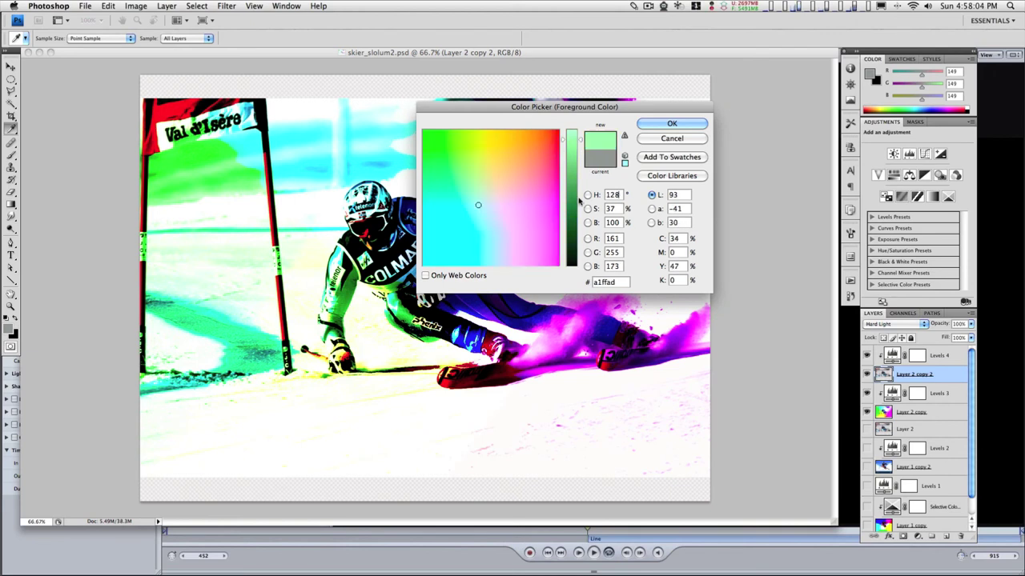
double_click(612, 196)
type("169")
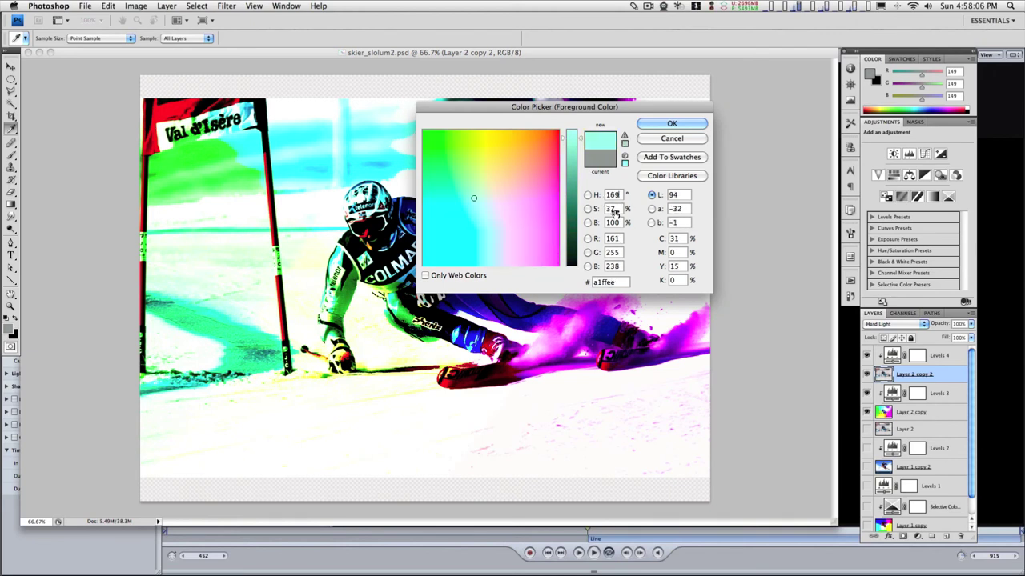
double_click(614, 209)
type("80")
key("BackSpace")
type("9")
double_click(614, 222)
type("48")
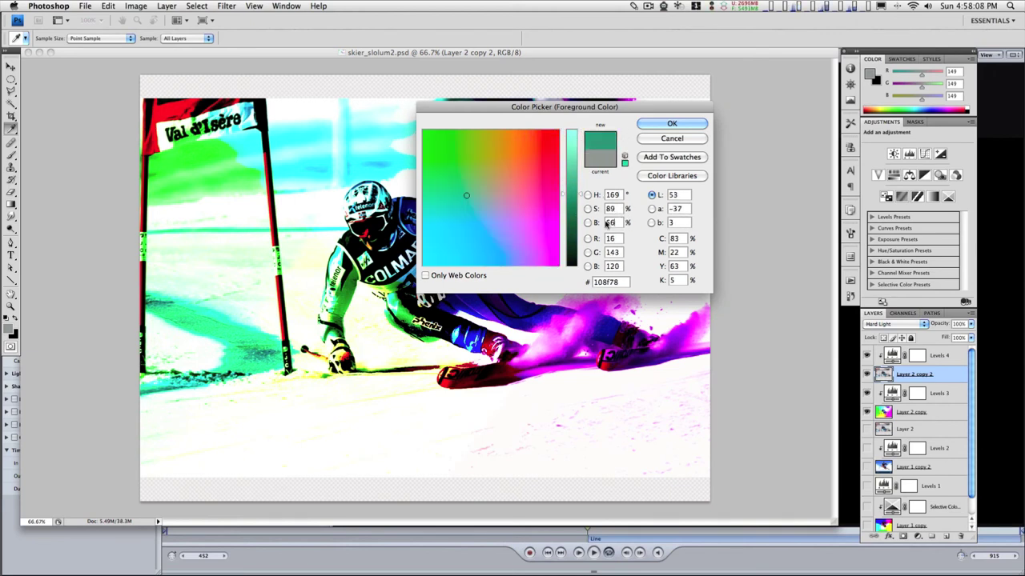
Set R to 37 and G to 127, nudge blue up, and enter hex 25848e.
double_click(612, 238)
type("37")
double_click(613, 252)
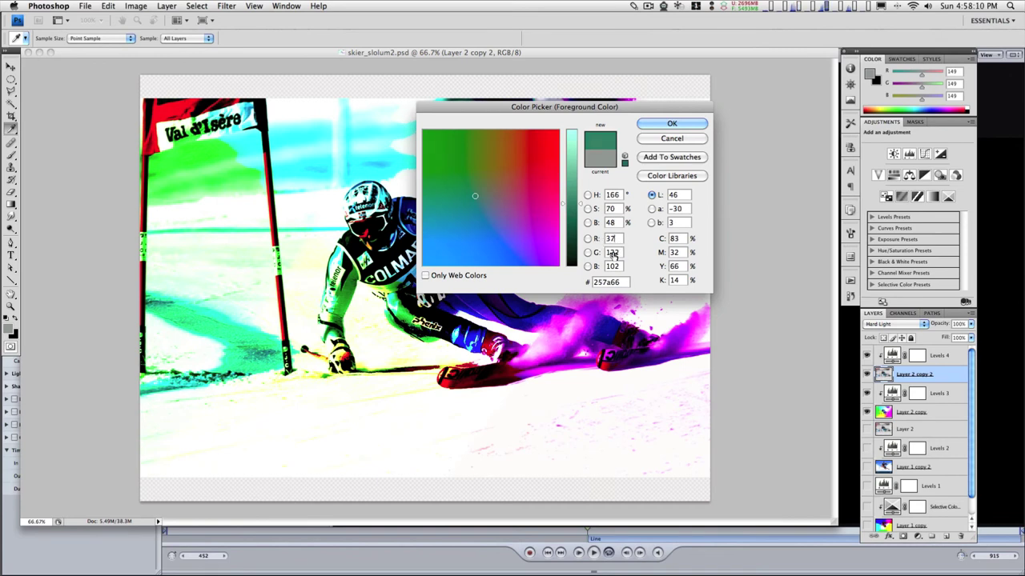
type("127")
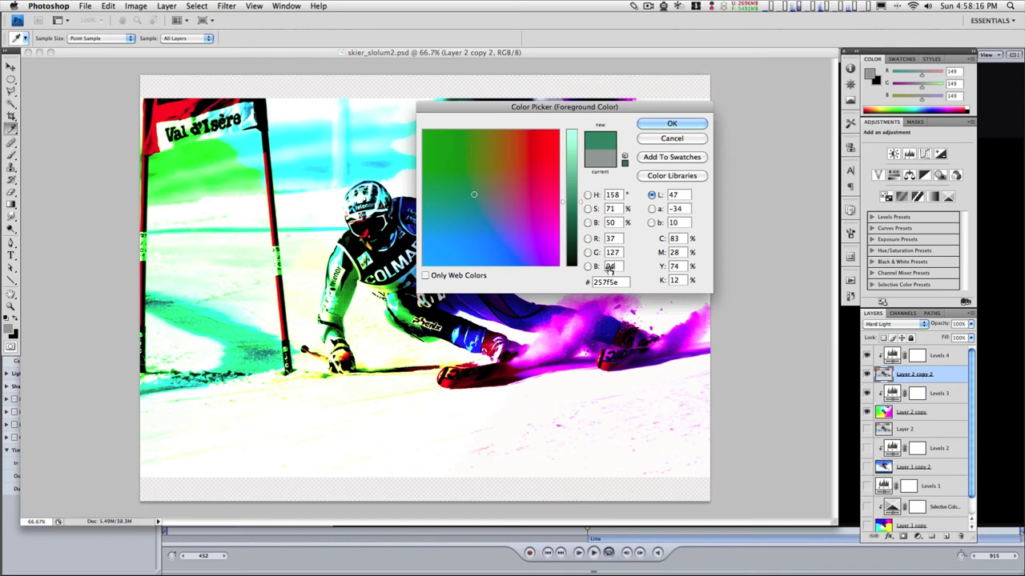
key("Up")
key("Up")
type("25848e")
Refine the hex code through 257fc7, 257cbb and 257dab to the final 257eb1.
key("BackSpace")
key("BackSpace")
key("BackSpace")
key("BackSpace")
type("7fc7")
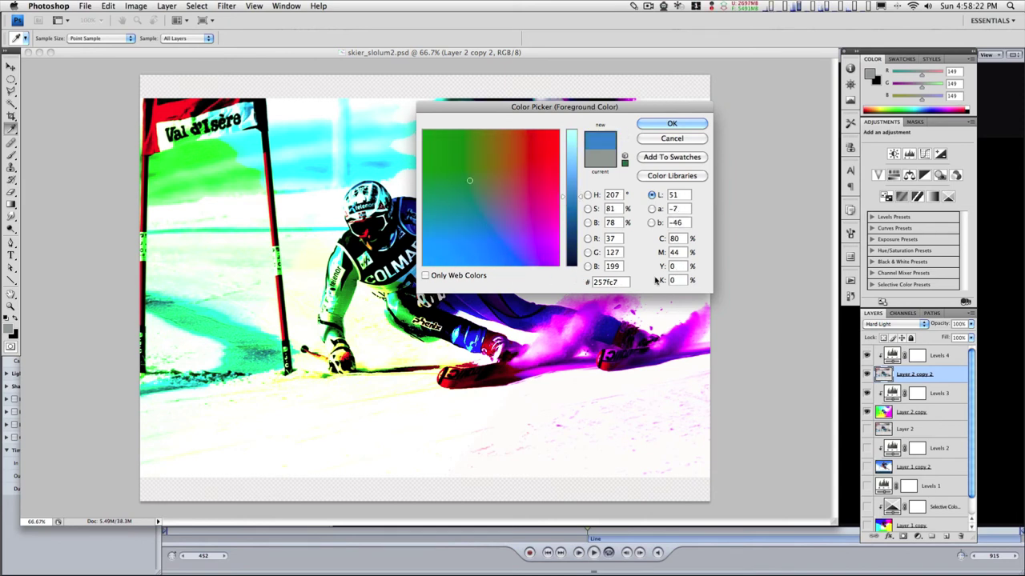
key("BackSpace")
key("BackSpace")
key("BackSpace")
type("cbb")
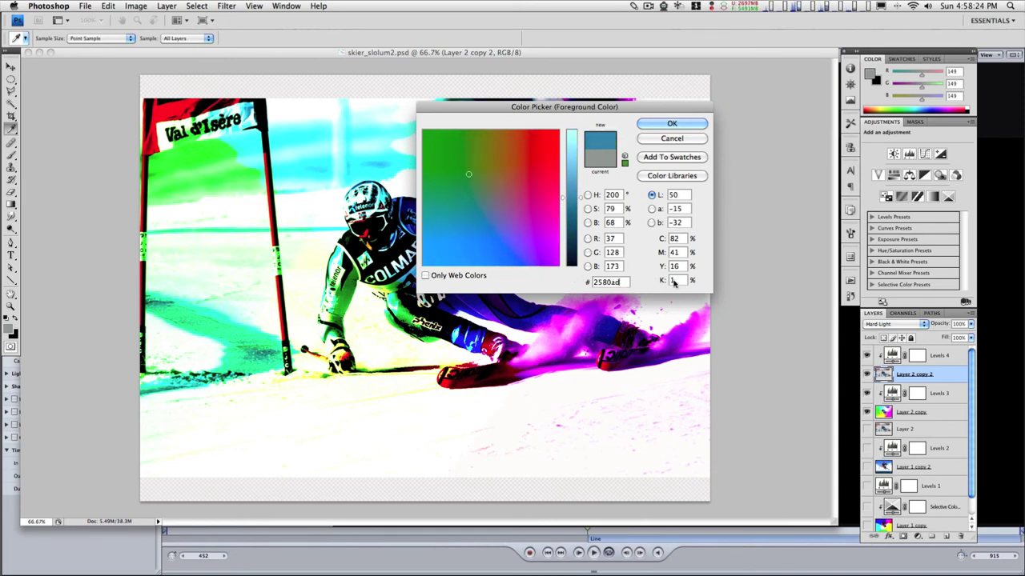
key("BackSpace")
key("BackSpace")
key("BackSpace")
type("dab")
key("BackSpace")
key("BackSpace")
key("BackSpace")
type("eb1")
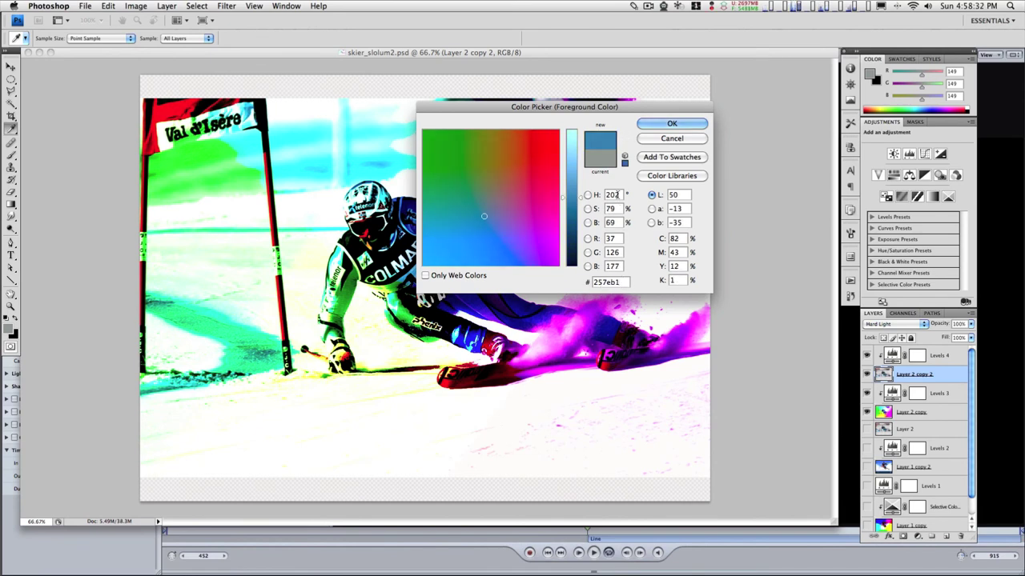
double_click(612, 196)
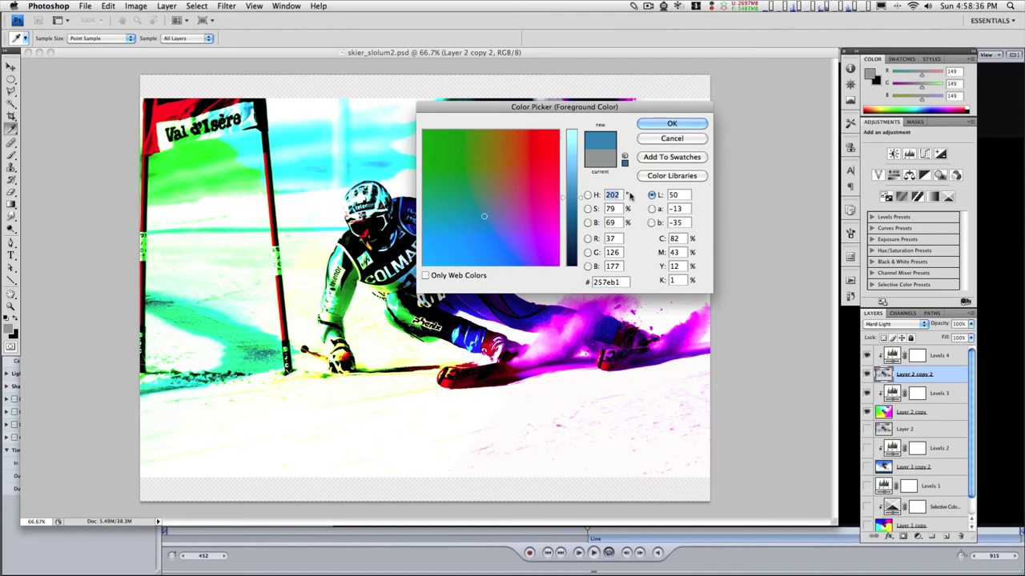
Scroll the H, S and blue fields to reach H 192, S 100%, B 83%, hex 00a9d4.
scroll(635, 195, "down", 10)
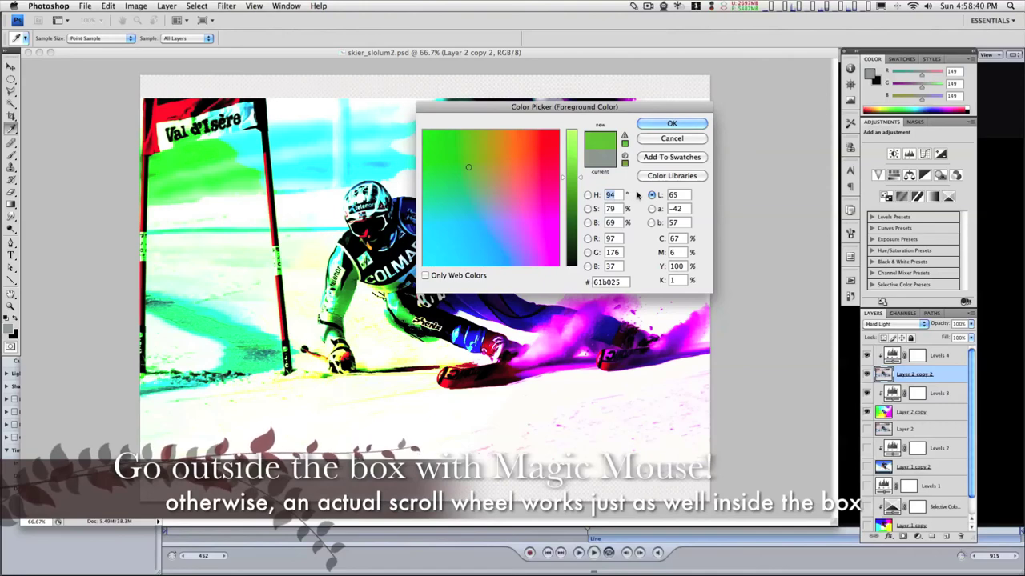
scroll(638, 195, "down", 3)
scroll(638, 194, "down", 5)
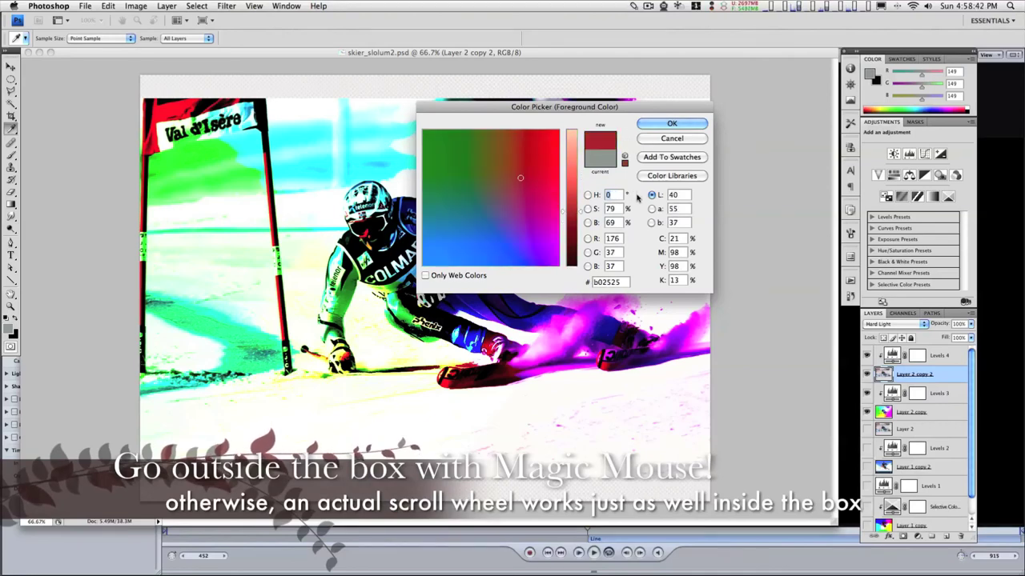
scroll(638, 194, "up", 10)
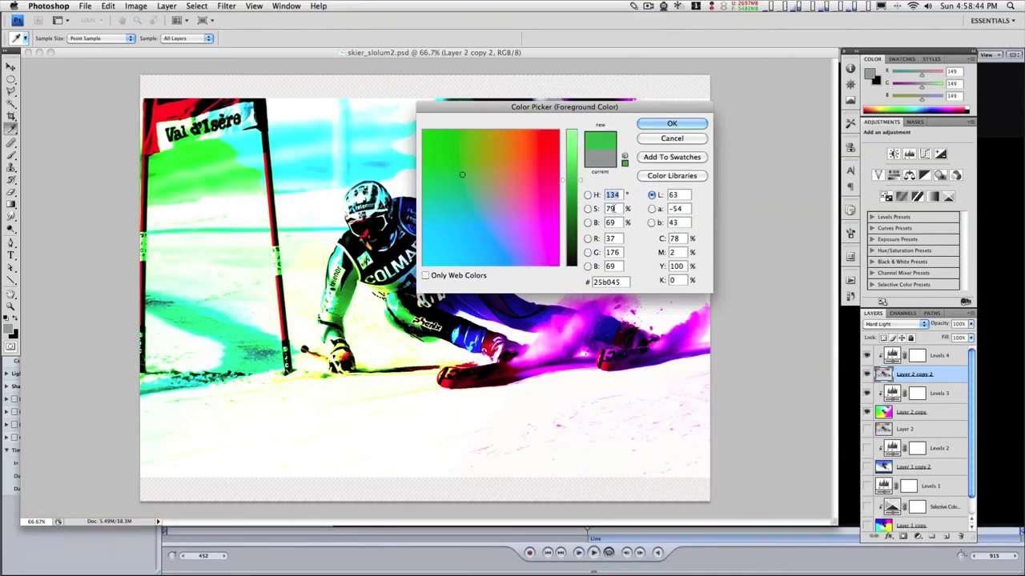
left_click(633, 209)
scroll(633, 210, "down", 5)
scroll(633, 210, "up", 5)
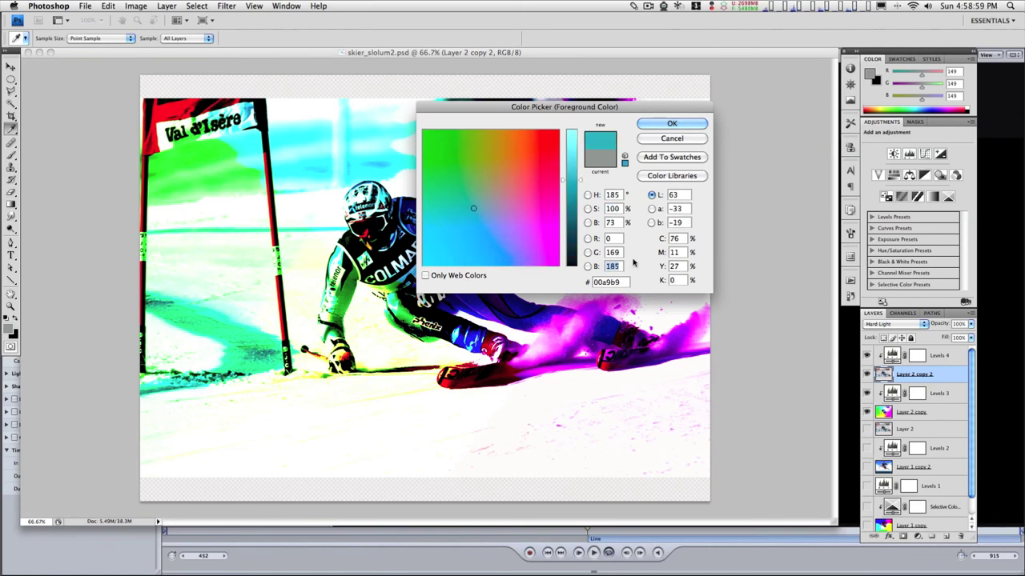
left_click(633, 261)
scroll(623, 266, "up", 4)
Switch to the saturation view and step green up to 255, then down to 0.
left_click(589, 210)
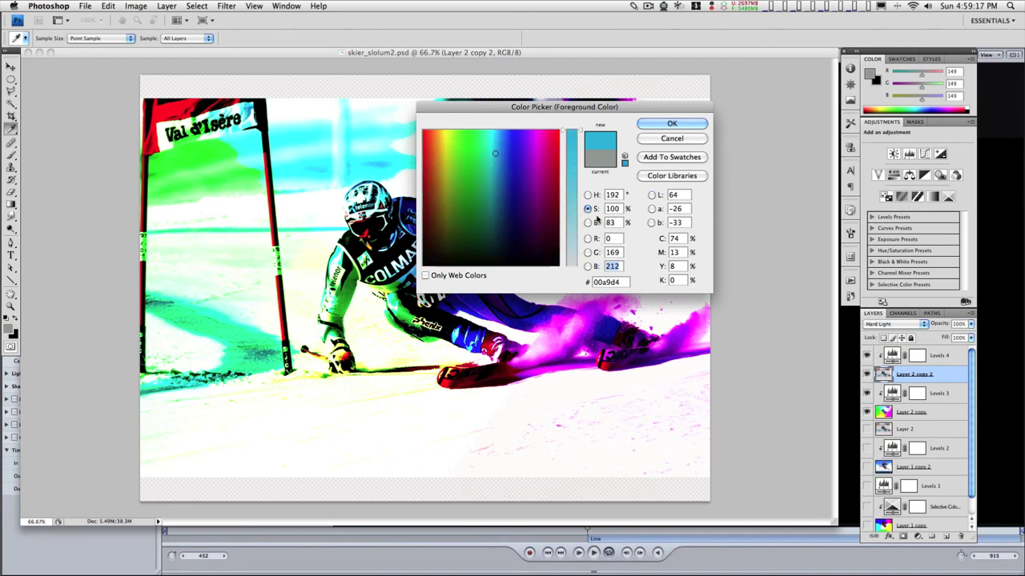
double_click(612, 253)
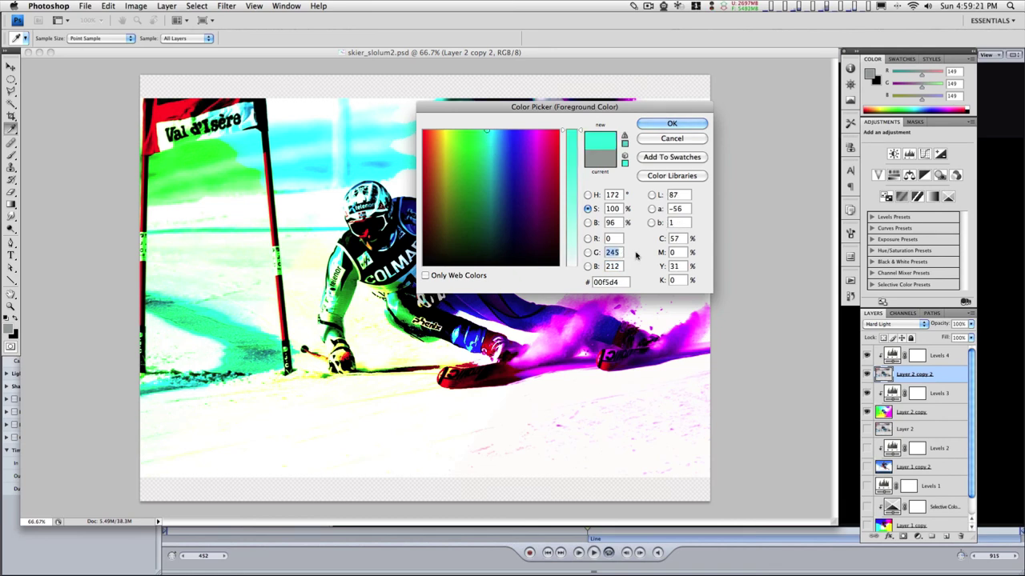
key("Down")
key("Down")
key("shift+Down")
key("shift+Down")
key("shift+Down")
key("shift+Down")
key("shift+Down")
key("shift+Down")
key("shift+Down")
key("shift+Down")
key("shift+Down")
key("shift+Down")
key("shift+Down")
key("shift+Down")
key("shift+Down")
key("shift+Down")
key("shift+Down")
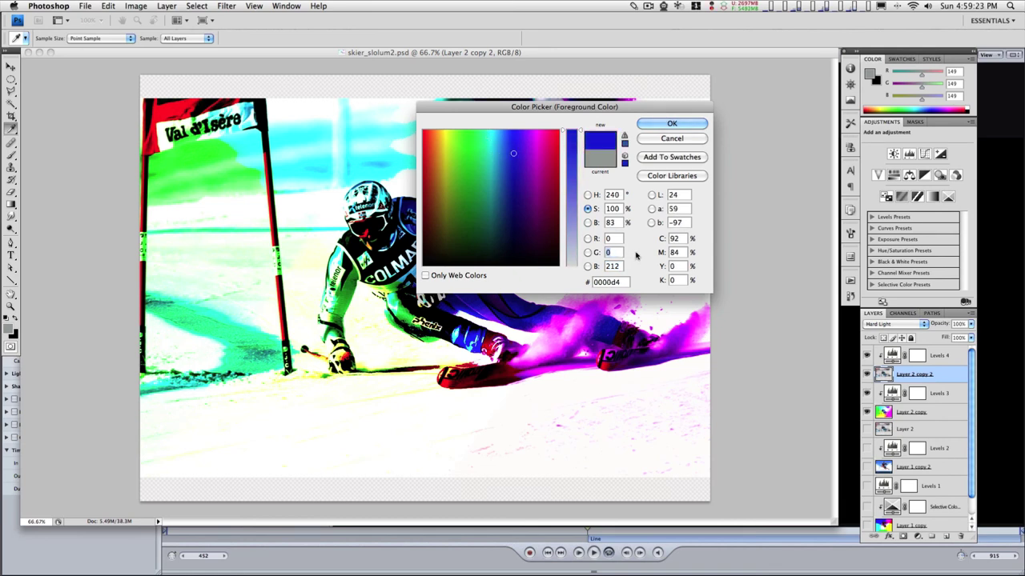
key("shift+Up")
key("shift+Up")
key("shift+Up")
key("shift+Up")
key("shift+Up")
key("shift+Up")
key("shift+Up")
key("shift+Up")
key("shift+Up")
key("shift+Up")
key("shift+Up")
key("shift+Up")
key("shift+Up")
key("shift+Up")
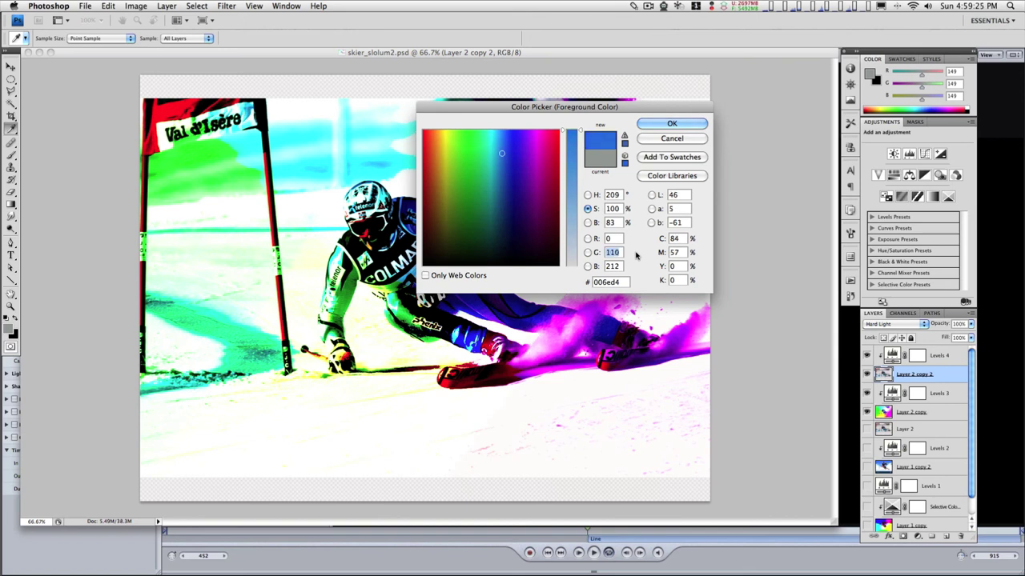
key("shift+Up")
key("shift+Up")
key("shift+Up")
key("shift+Up")
key("shift+Up")
key("shift+Up")
key("shift+Up")
key("shift+Up")
key("shift+Up")
key("shift+Up")
key("shift+Up")
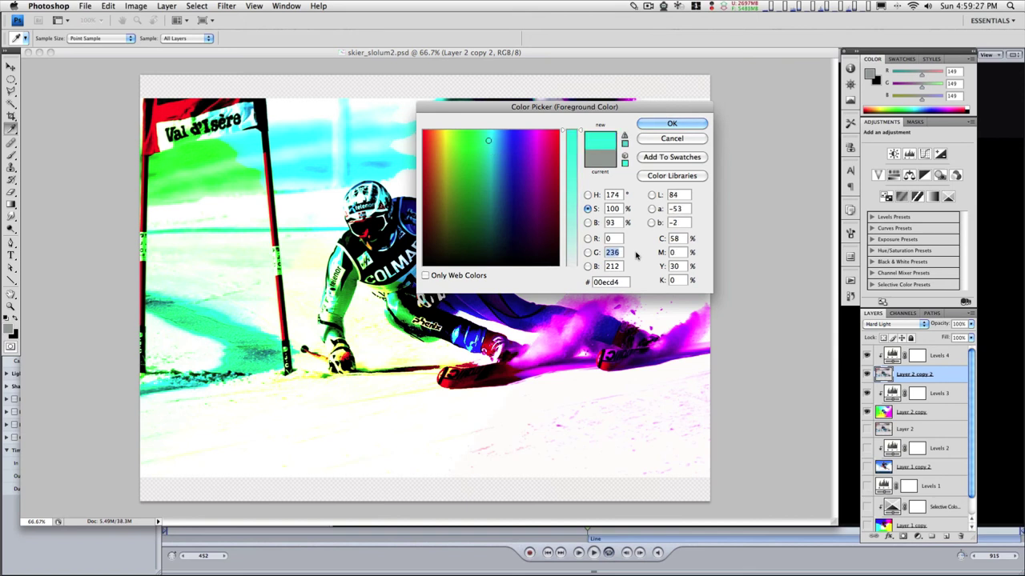
key("shift+Down")
key("shift+Down")
key("shift+Down")
key("shift+Down")
key("shift+Down")
key("shift+Down")
key("shift+Down")
key("shift+Down")
key("shift+Down")
key("shift+Down")
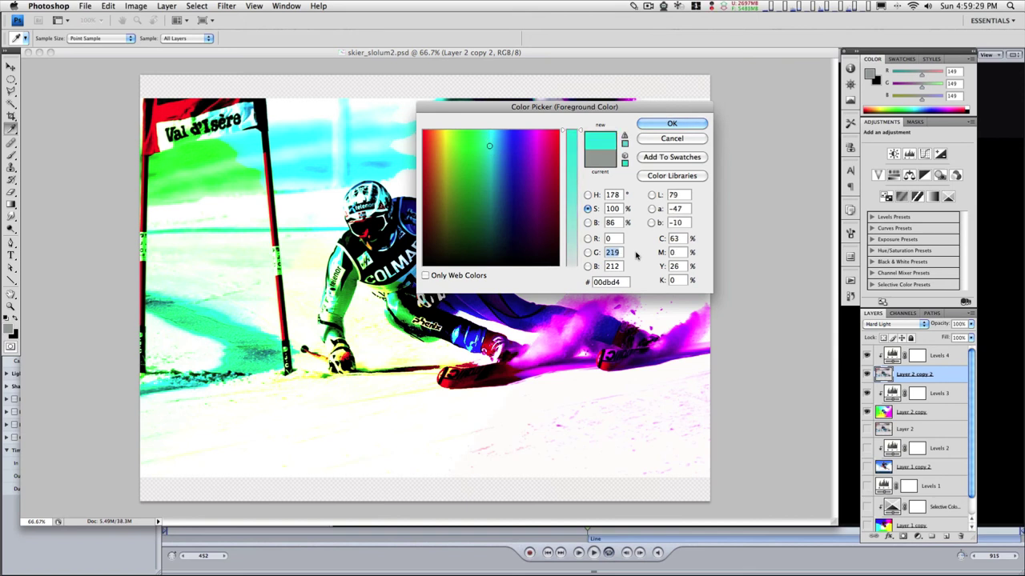
key("shift+Down")
key("shift+Down")
key("shift+Down")
key("shift+Down")
key("shift+Down")
key("shift+Down")
key("shift+Down")
key("shift+Down")
key("shift+Down")
key("shift+Down")
key("shift+Down")
key("shift+Down")
key("shift+Down")
key("shift+Down")
key("shift+Down")
key("shift+Down")
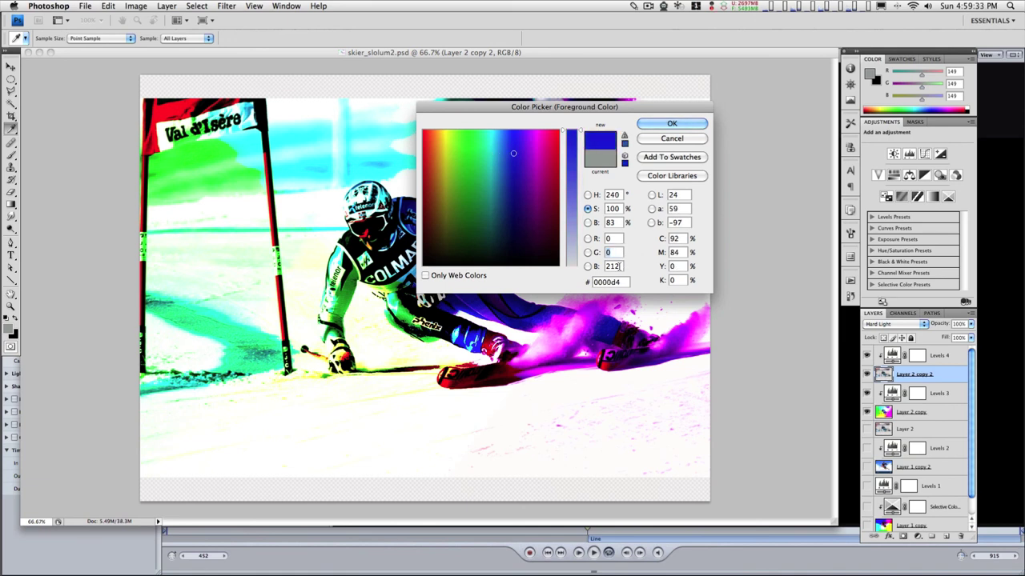
Adjust blue, raise red to 215 for magenta d700ff, and accept the colour.
key("shift+Down")
key("shift+Down")
key("shift+Down")
key("shift+Down")
key("shift+Down")
key("shift+Down")
key("shift+Down")
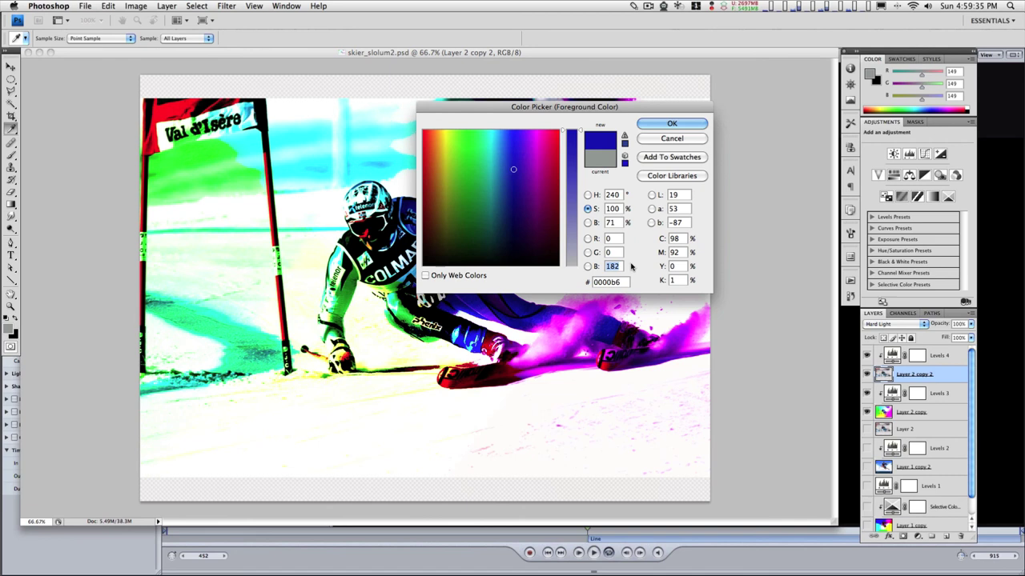
key("shift+Down")
key("shift+Down")
key("shift+Down")
key("shift+Down")
key("shift+Down")
key("shift+Down")
key("shift+Down")
key("shift+Down")
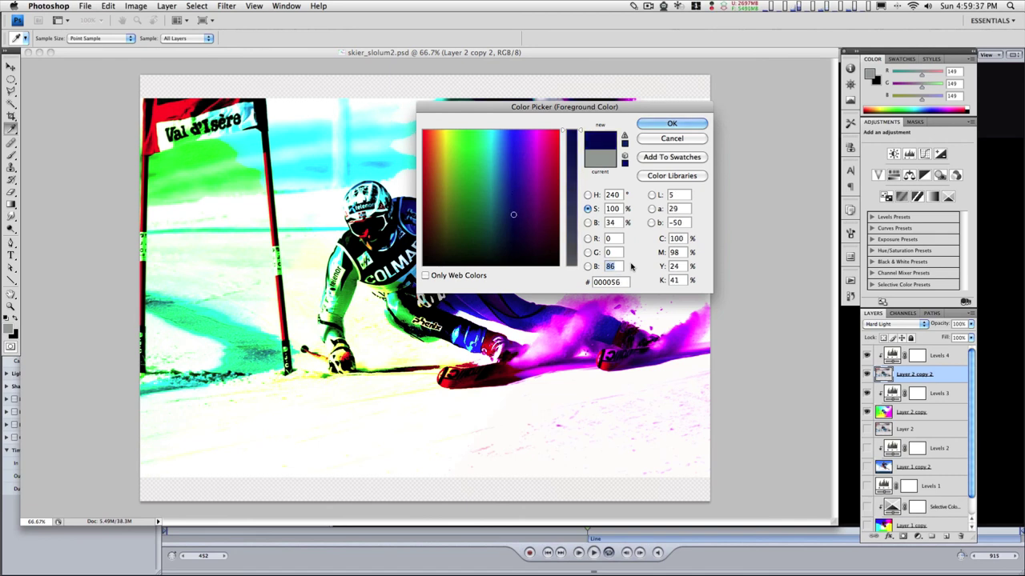
key("shift+Up")
key("shift+Up")
key("shift+Up")
key("shift+Up")
key("shift+Up")
key("shift+Up")
key("shift+Up")
key("shift+Up")
key("shift+Up")
key("shift+Up")
key("shift+Up")
key("shift+Up")
key("shift+Up")
key("shift+Up")
key("shift+Up")
key("shift+Up")
key("shift+Up")
key("shift+Up")
key("shift+Up")
key("shift+Up")
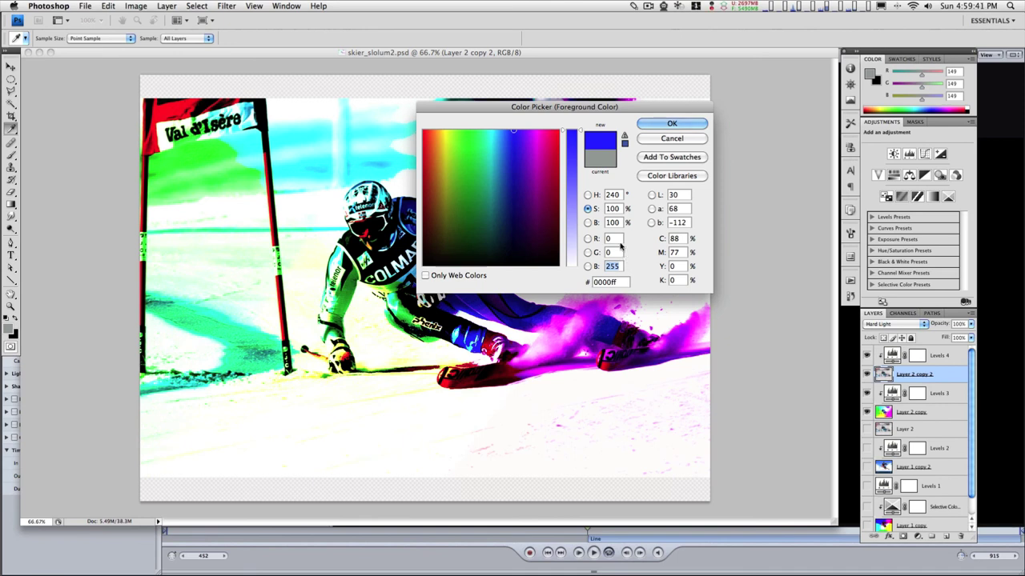
left_click(617, 239)
type("131")
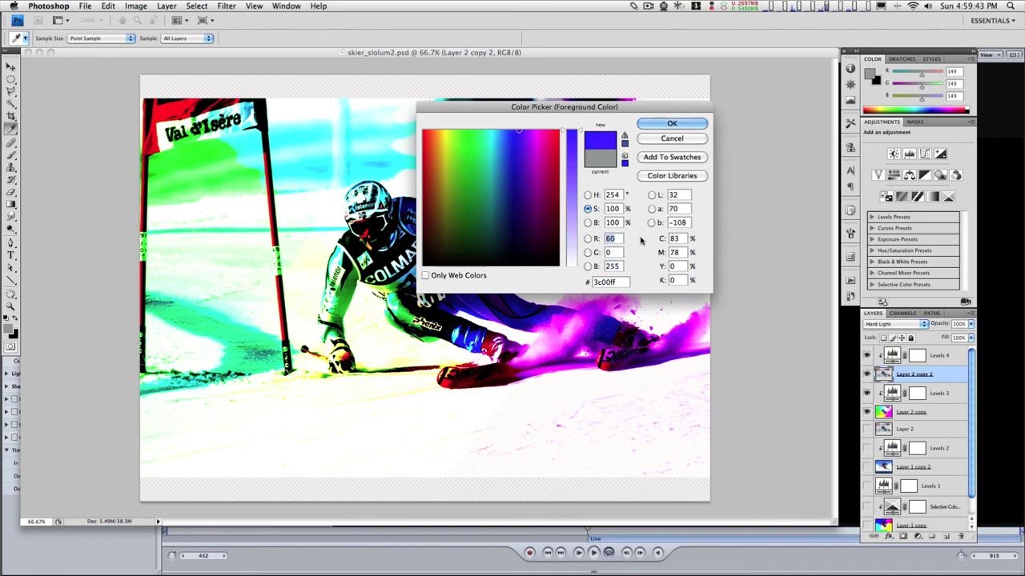
key("shift+Up")
key("shift+Up")
key("shift+Up")
key("shift+Up")
key("shift+Up")
key("shift+Up")
key("shift+Up")
key("shift+Up")
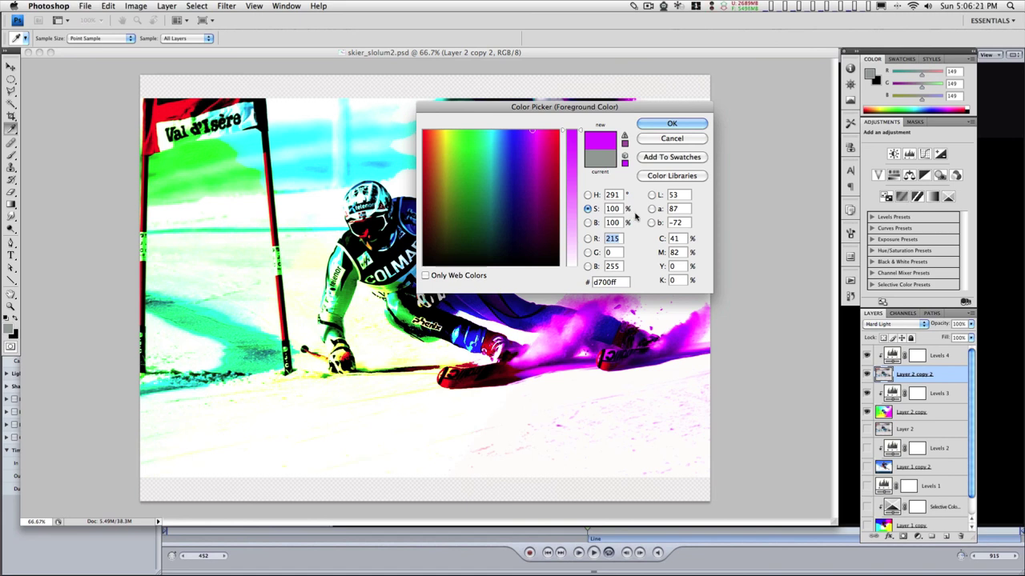
key("Return")
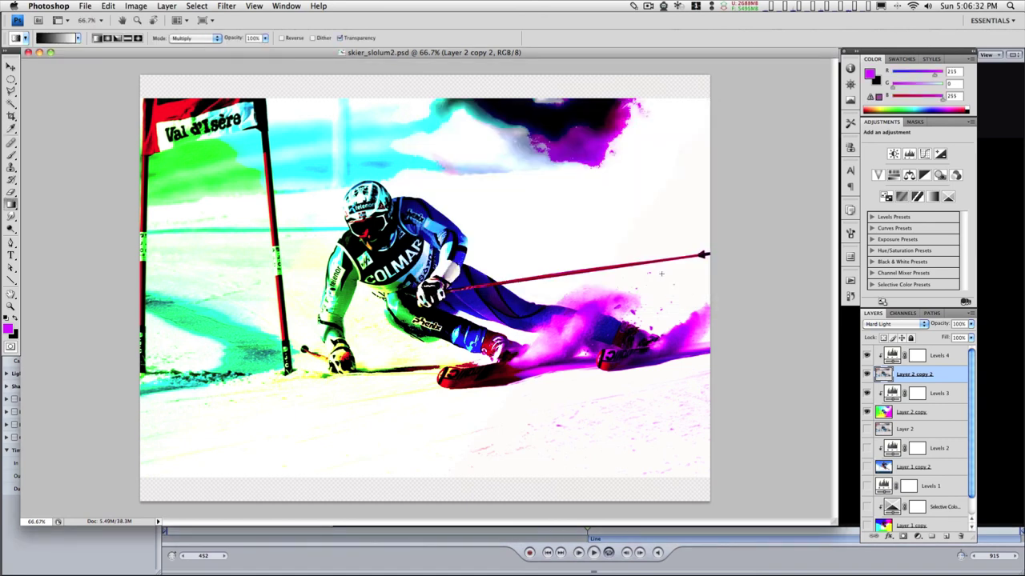
In the Channels panel, view the Green, Blue and Red channels alone, then the RGB composite.
left_click(905, 313)
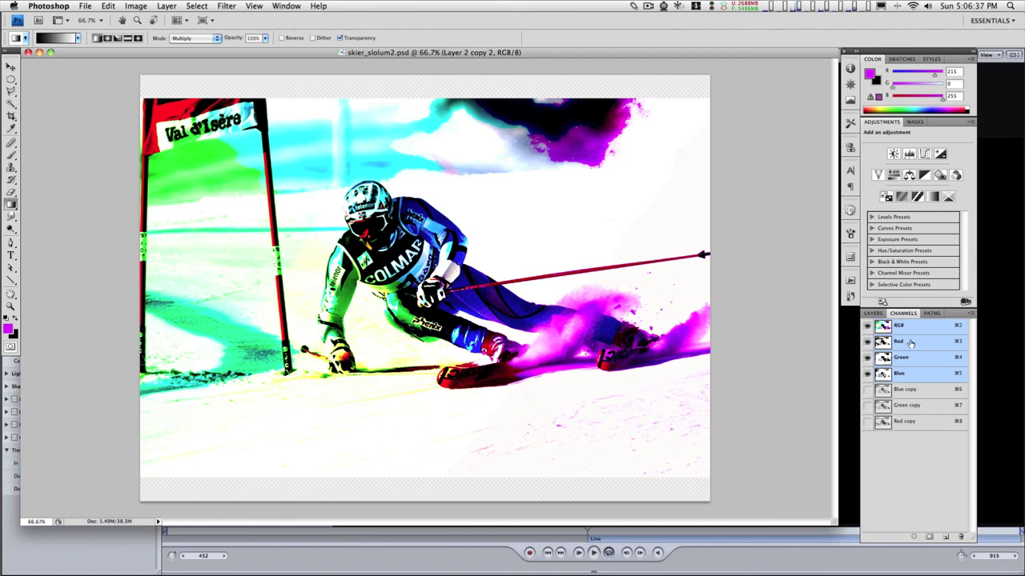
left_click(901, 357)
key("super+5")
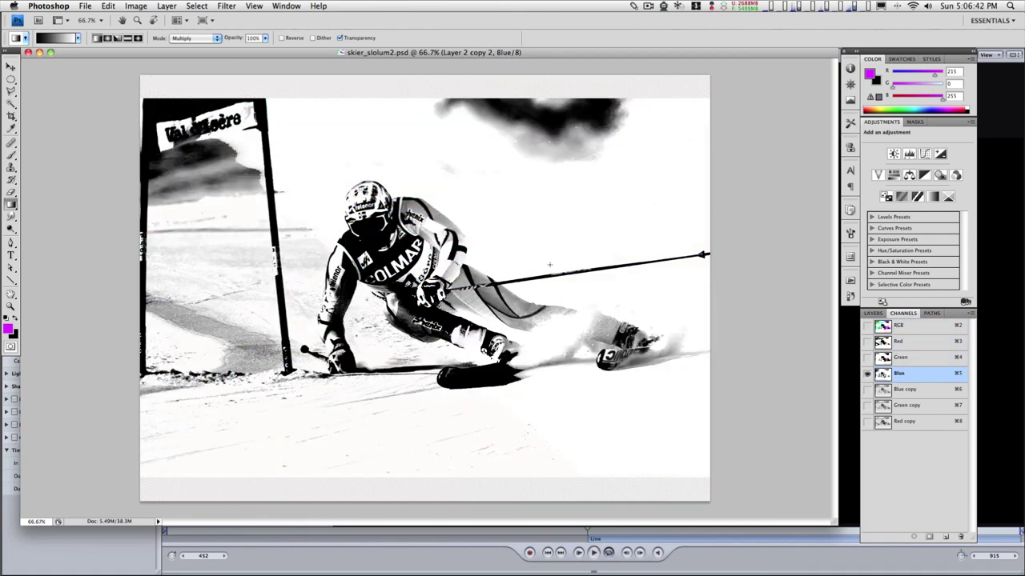
left_click(918, 360)
left_click(915, 346)
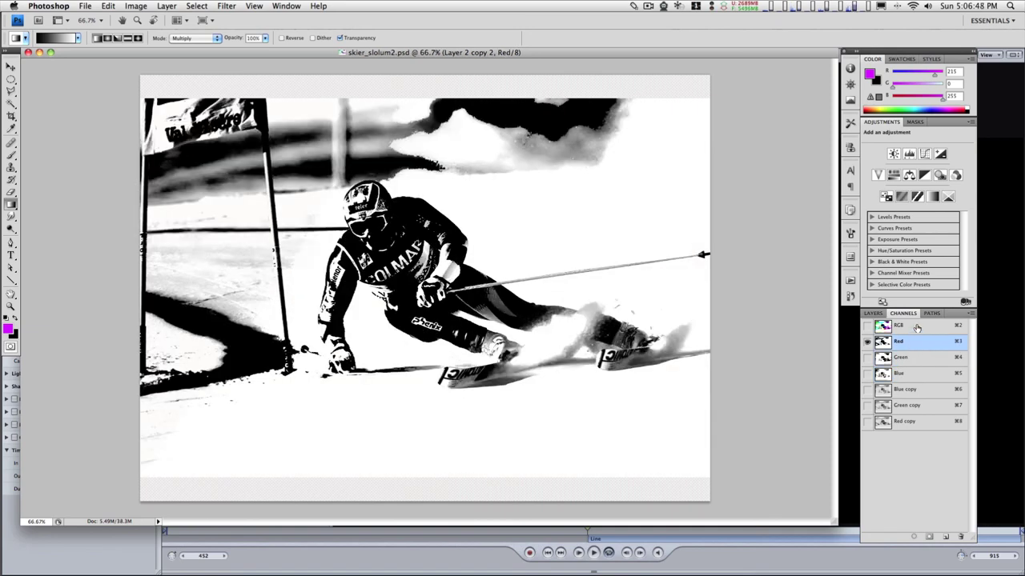
left_click(917, 328)
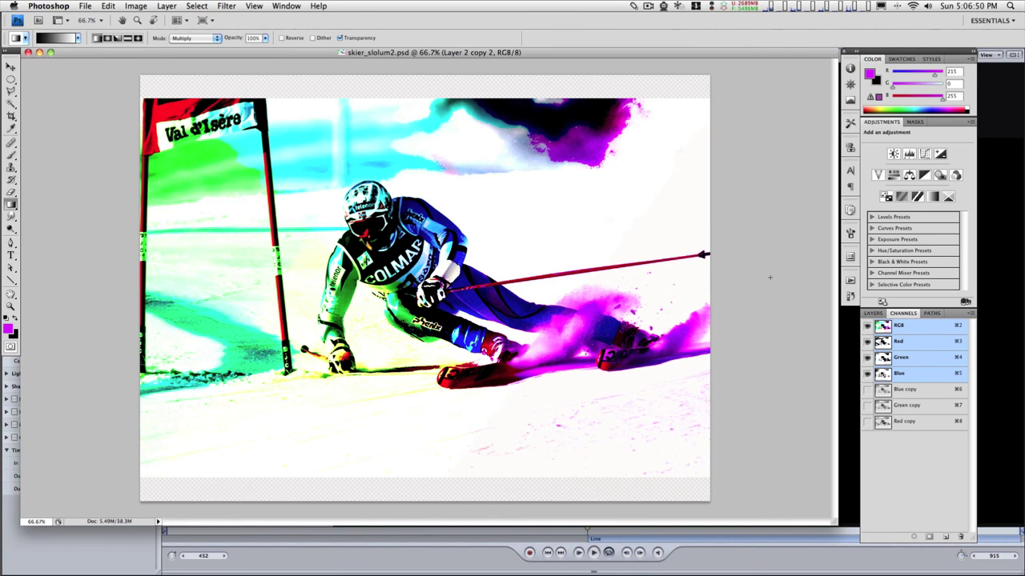